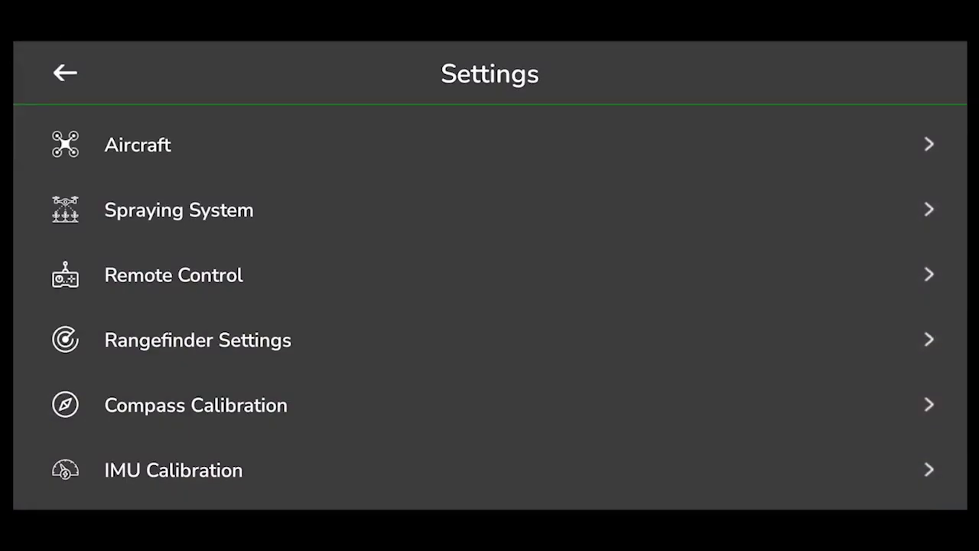
# - Bring up the Aeromegh Account login from the settings and enter the account's e-mail as the user name
pyautogui.moveTo(794, 405); pyautogui.dragTo(839, 177)
pyautogui.click(897, 465)
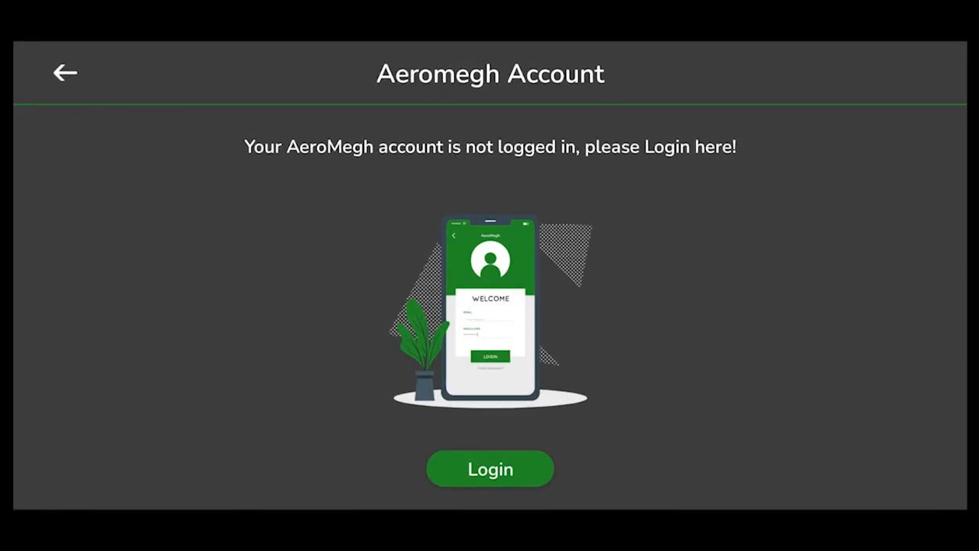
pyautogui.click(491, 468)
pyautogui.click(383, 216)
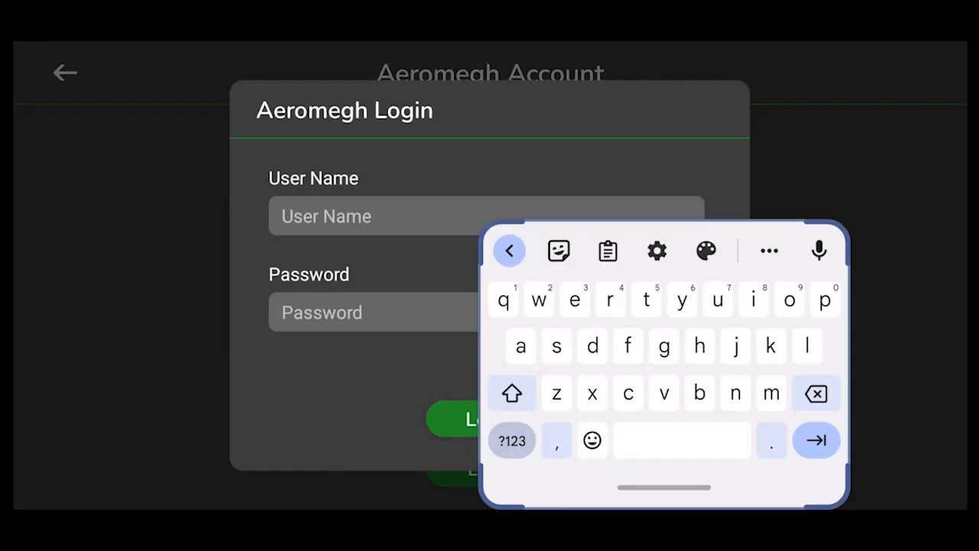
pyautogui.write('stream')
pyautogui.click(664, 254)
# - Enter the account password and log in to the Aeromegh account
pyautogui.click(303, 314)
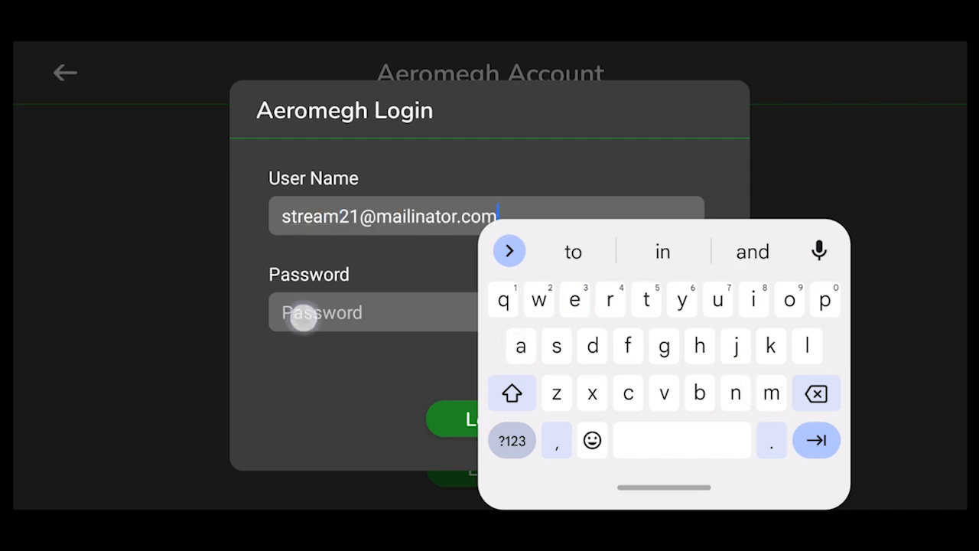
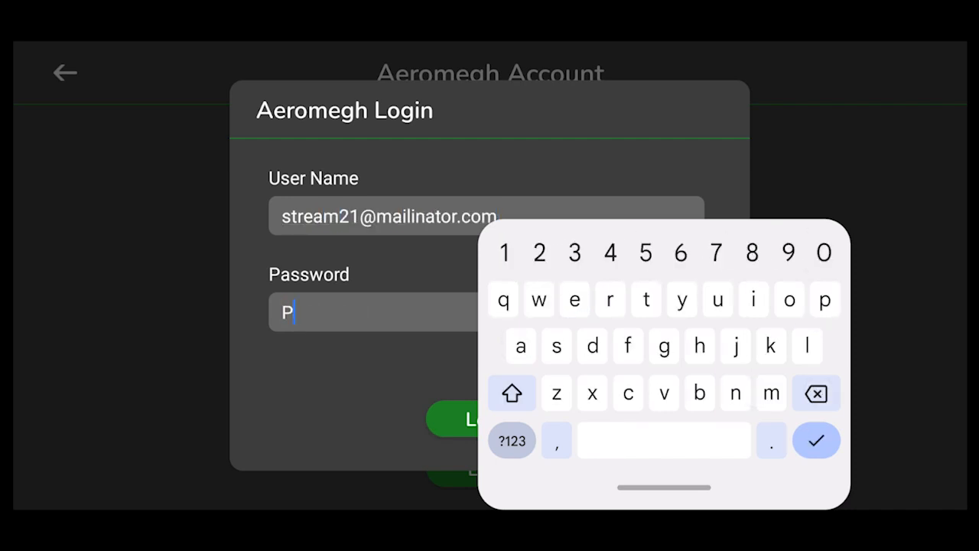
pyautogui.press('Return')
pyautogui.click(490, 417)
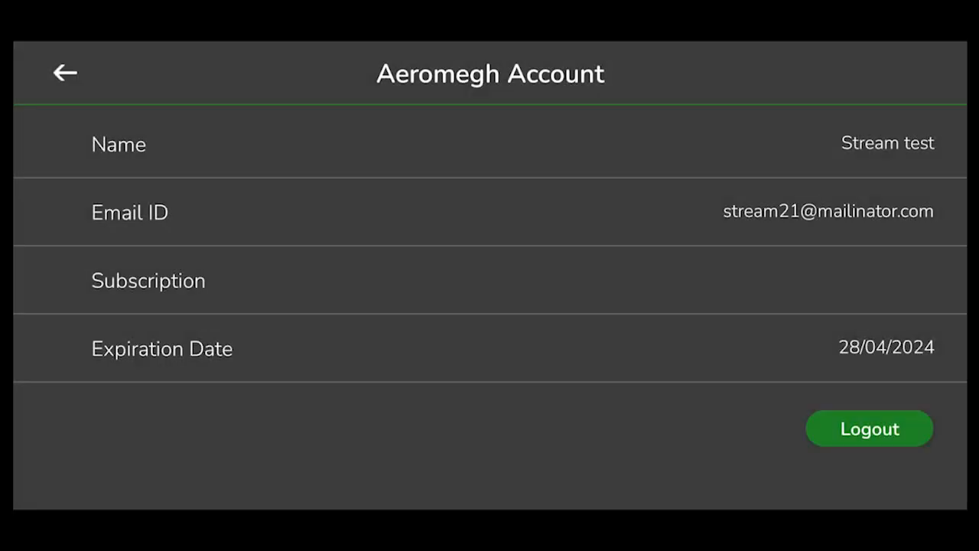
# - Leave the account settings for the map screen and choose the Cloud option
pyautogui.click(190, 182)
pyautogui.click(65, 72)
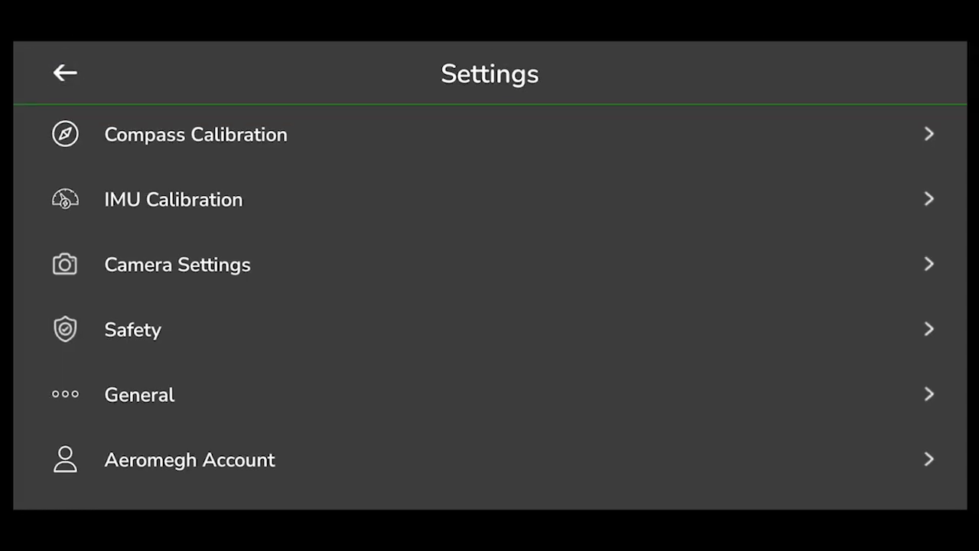
pyautogui.click(65, 72)
pyautogui.click(936, 73)
pyautogui.click(801, 144)
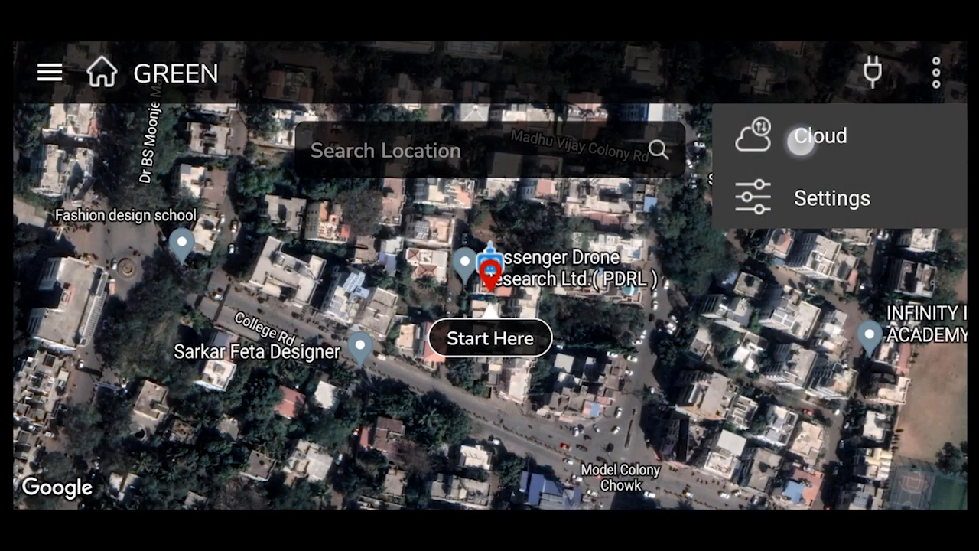
pyautogui.click(505, 344)
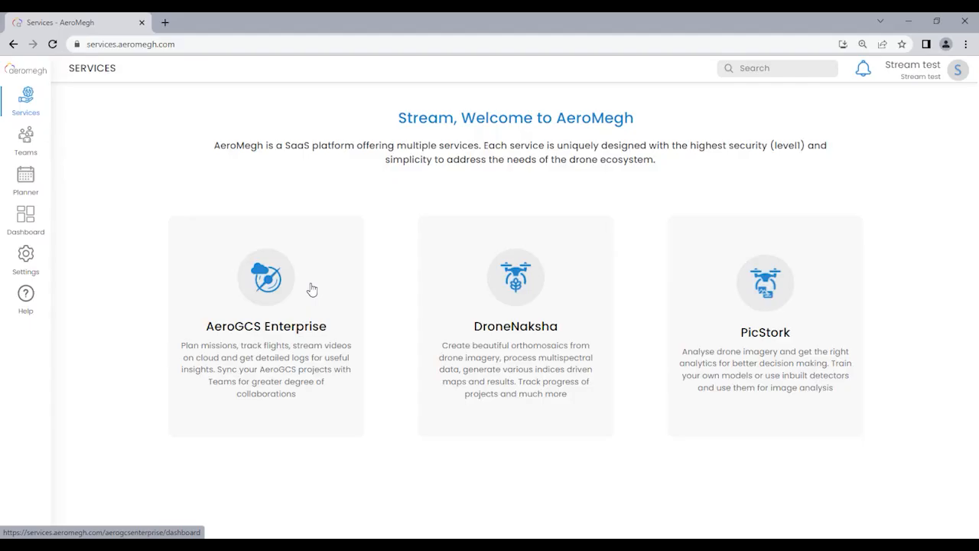
# - View the AeroGCS Enterprise dashboard in the AeroMegh web portal and return to the services overview
pyautogui.click(310, 287)
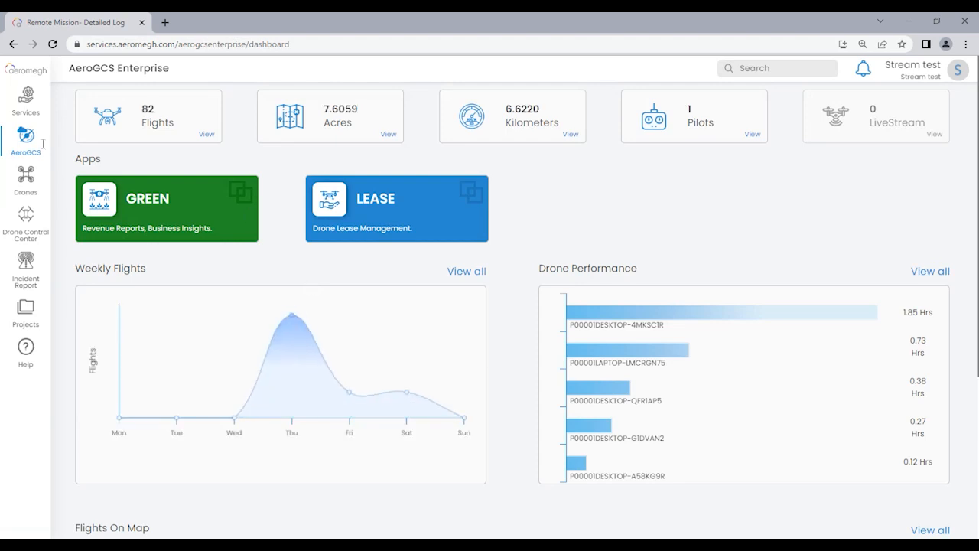
pyautogui.click(26, 95)
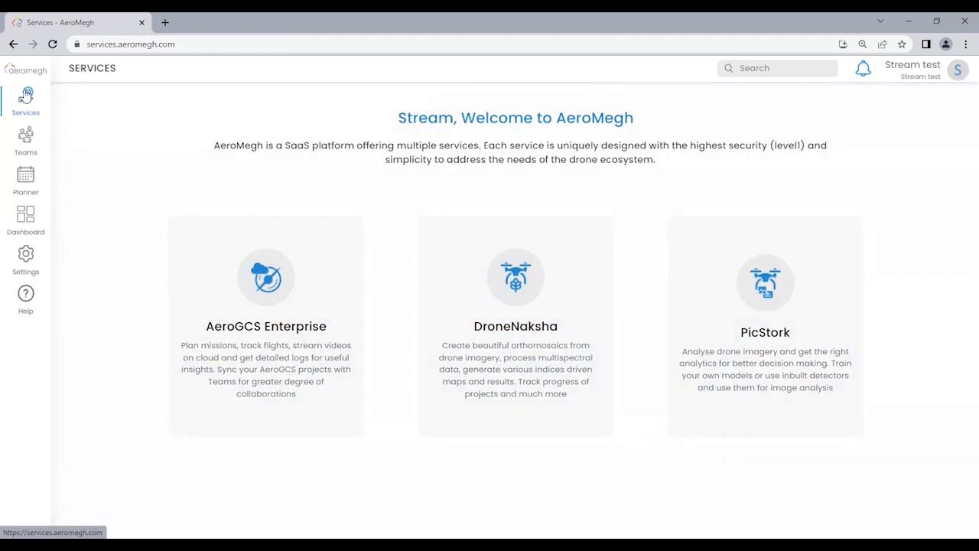
# - Invite a new member to the team using one of the suggested e-mail addresses
pyautogui.click(26, 137)
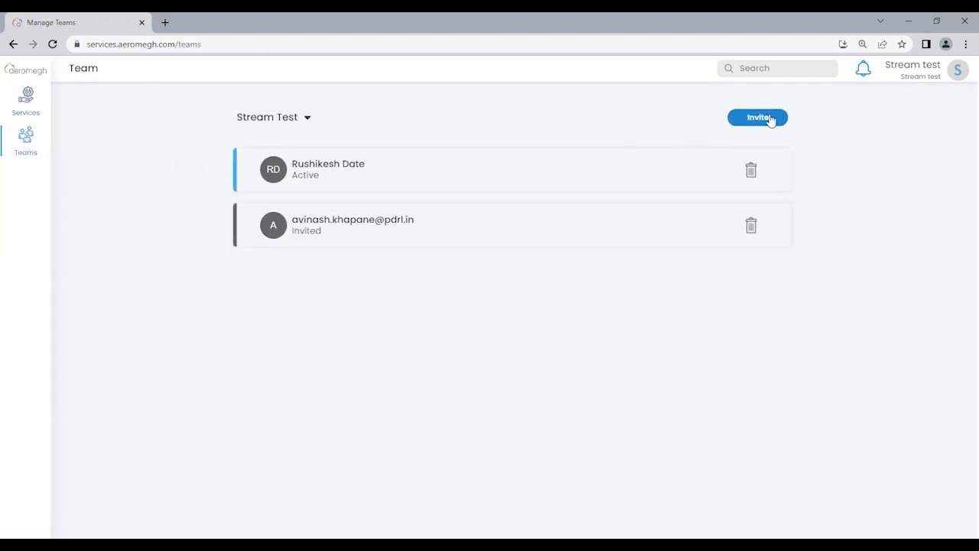
pyautogui.click(770, 119)
pyautogui.click(505, 278)
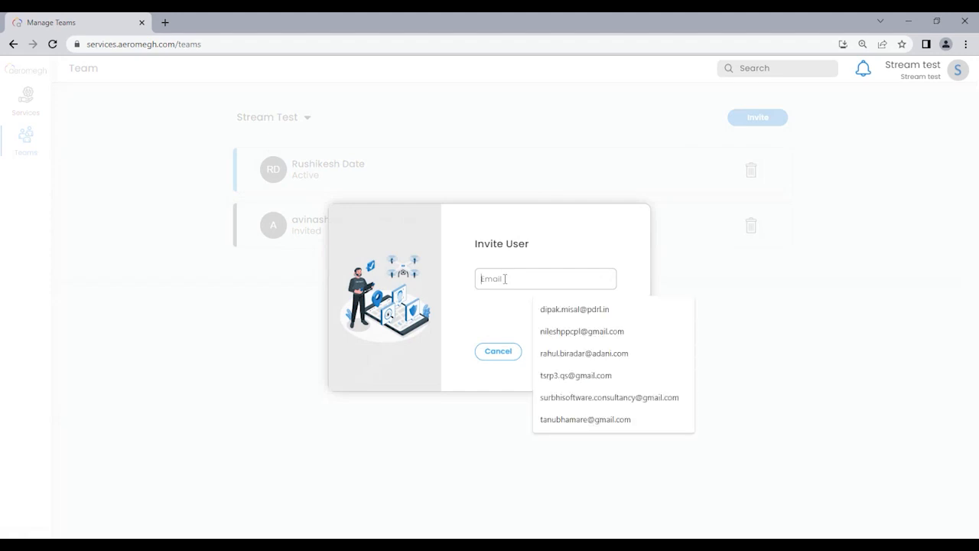
pyautogui.click(573, 309)
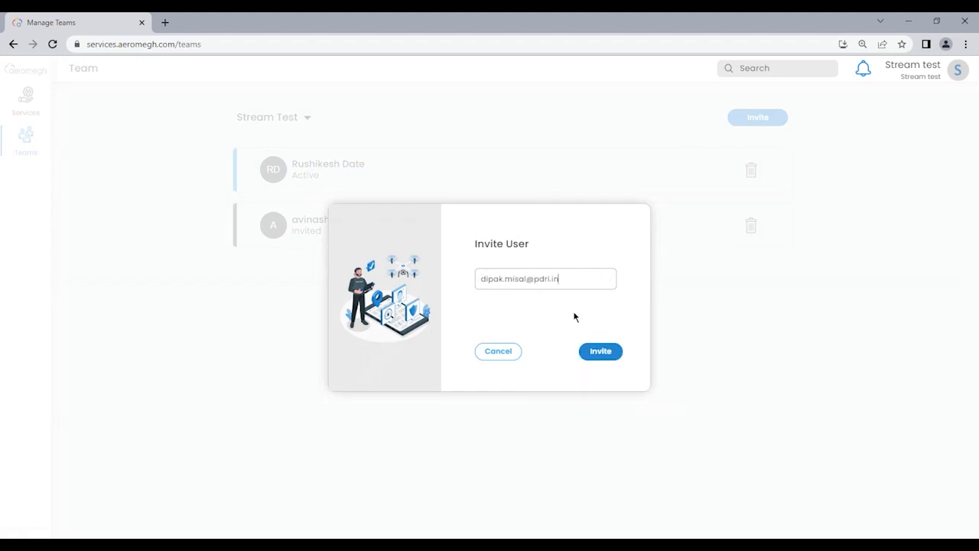
pyautogui.click(600, 356)
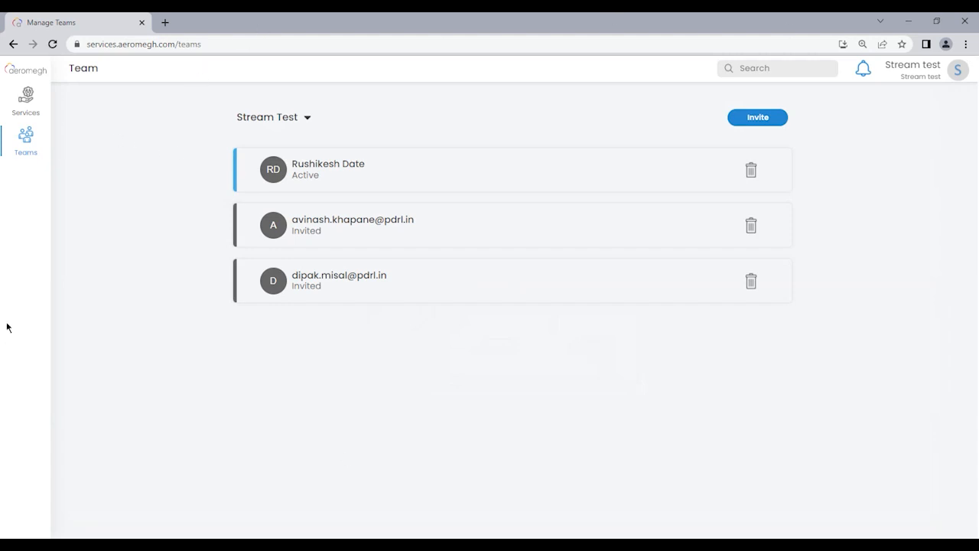
# - Examine the access roles available to the team member for the myagriplot project in AeroGCS Enterprise
pyautogui.click(32, 108)
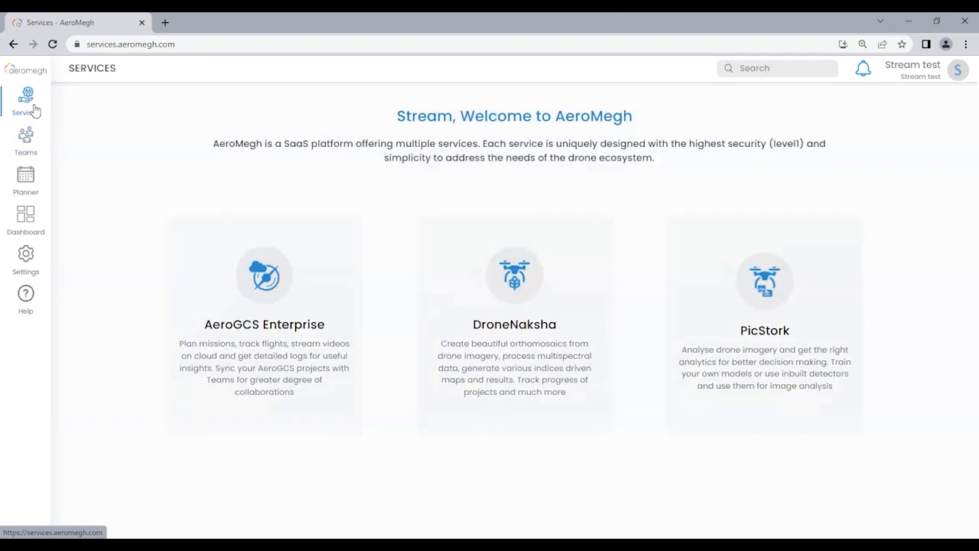
pyautogui.click(207, 306)
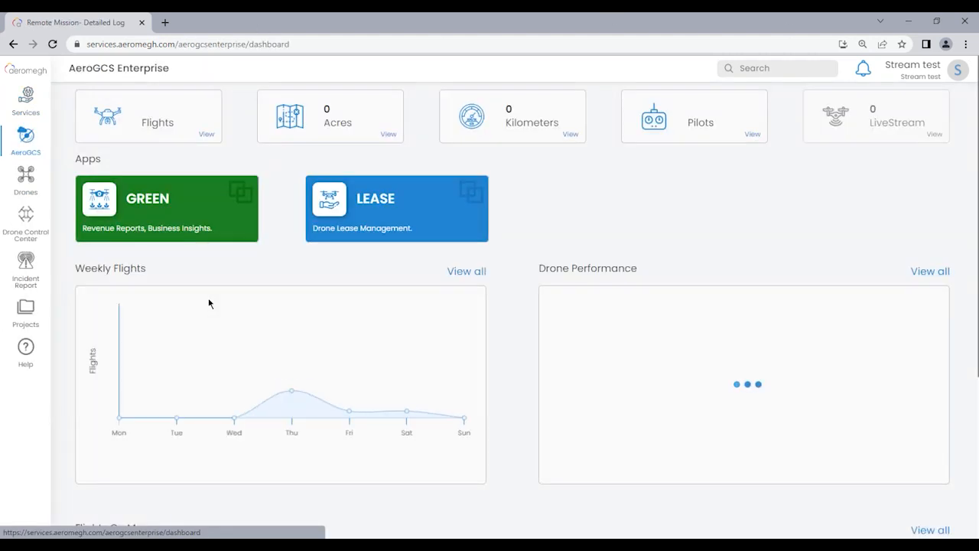
pyautogui.click(26, 313)
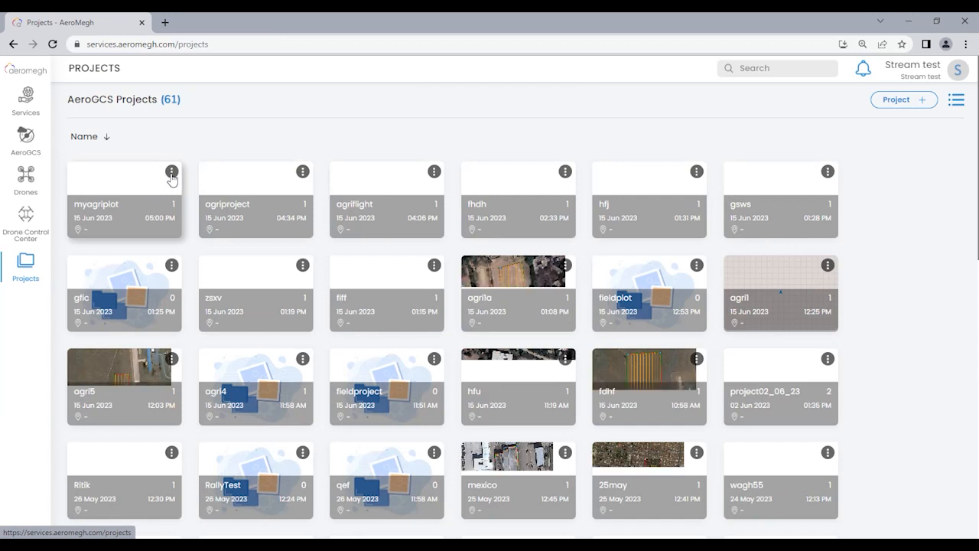
pyautogui.click(173, 172)
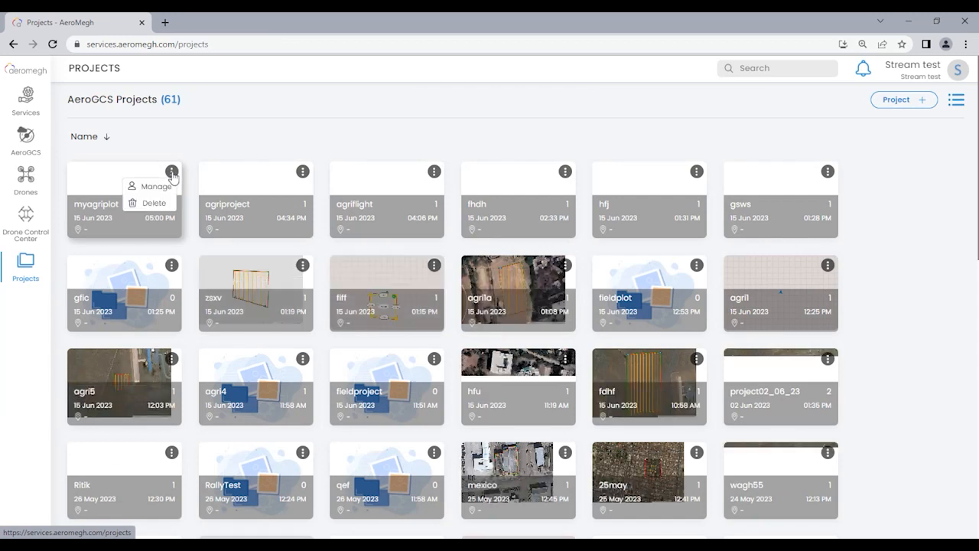
pyautogui.click(163, 187)
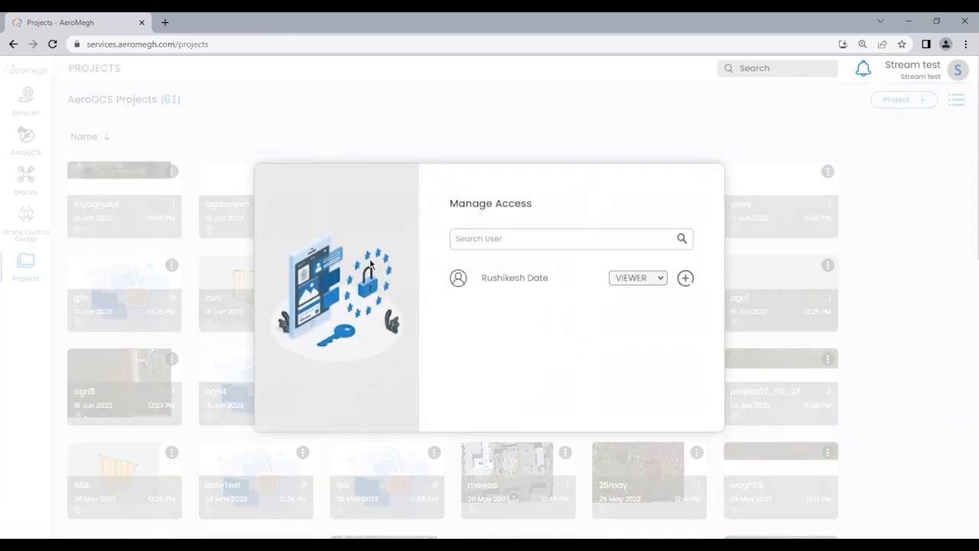
pyautogui.click(639, 279)
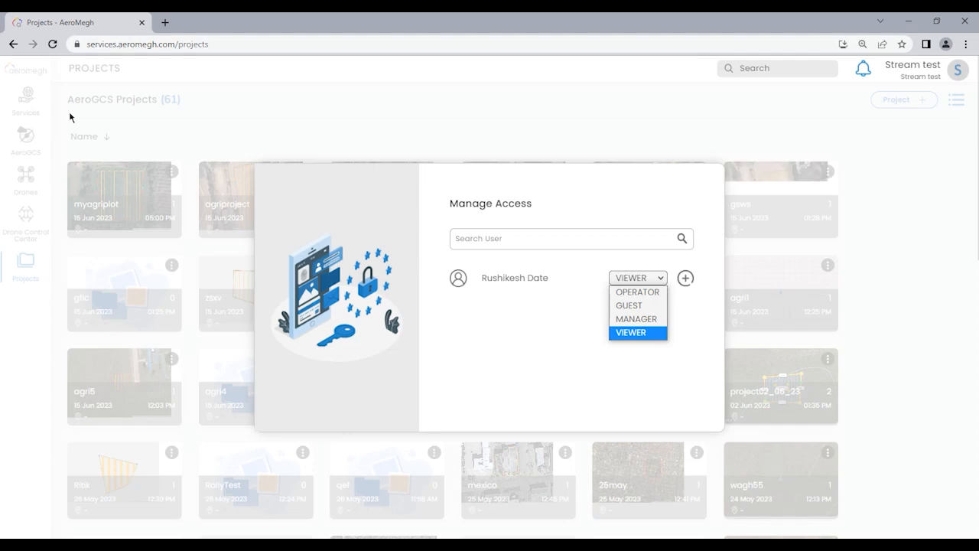
pyautogui.click(39, 114)
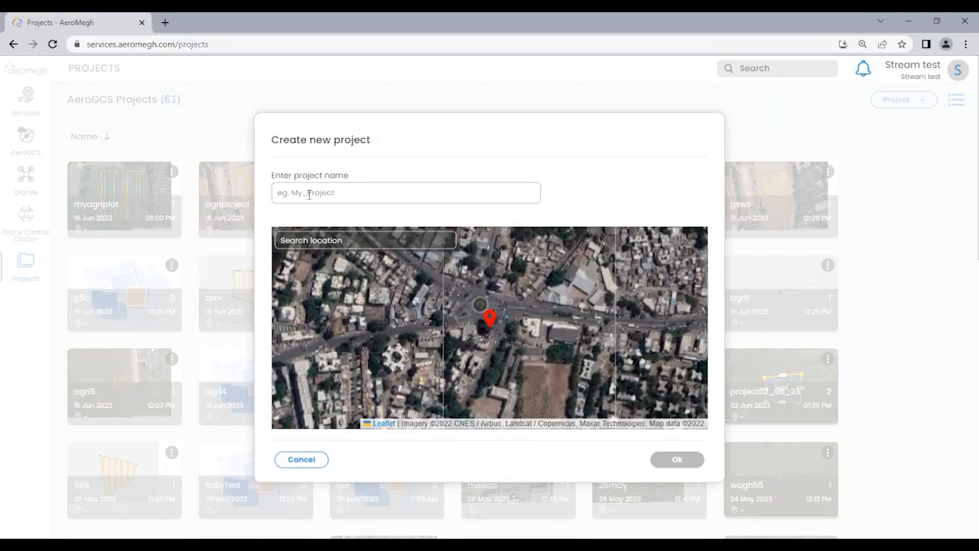
# - Create a new project named myagriplot1
pyautogui.click(309, 194)
pyautogui.write('myagrip')
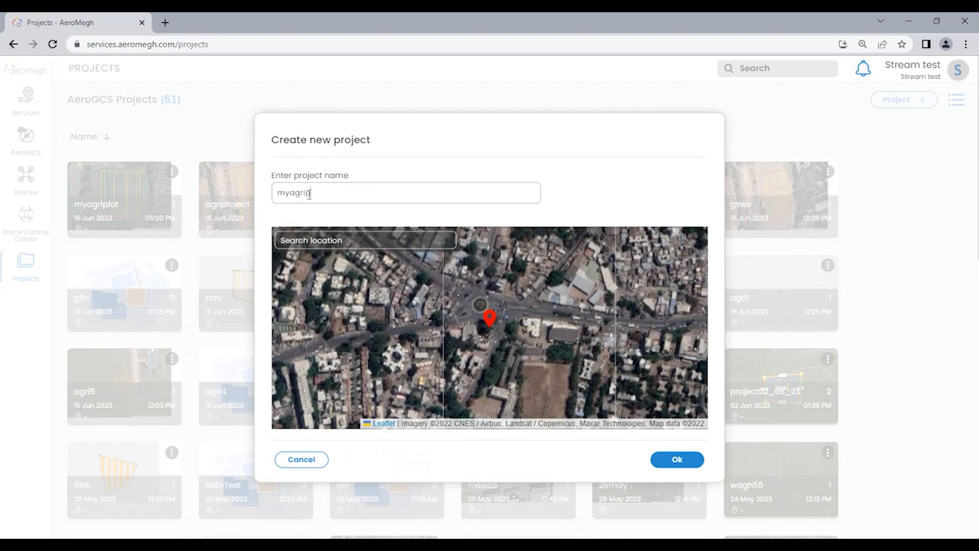
pyautogui.press('BackSpace')
pyautogui.press('BackSpace')
pyautogui.click(689, 464)
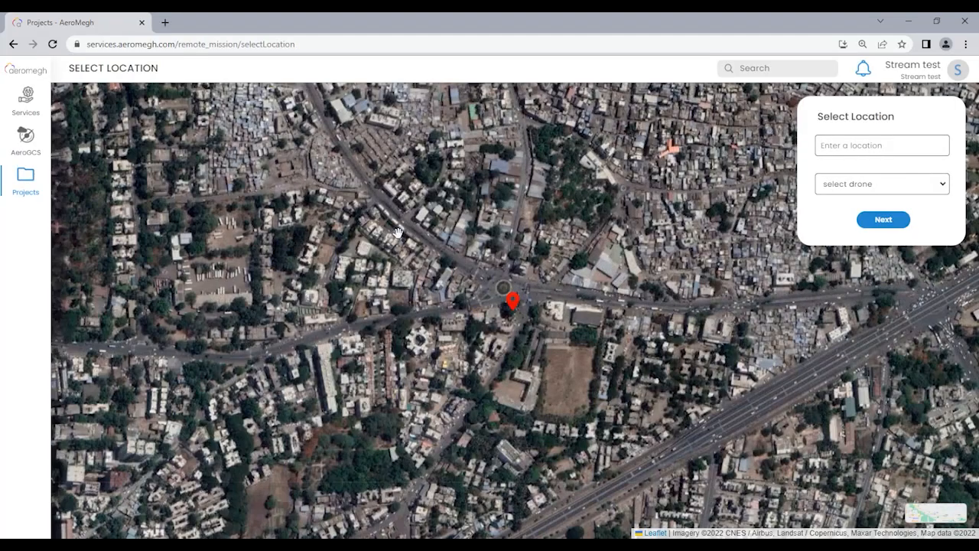
# - Set the plan location to the middle of the rectangular green field bordered by trees and proceed to the plan details
pyautogui.moveTo(397, 232); pyautogui.dragTo(501, 350)
pyautogui.scroll(-2, 479, 306)
pyautogui.moveTo(479, 306); pyautogui.dragTo(569, 398)
pyautogui.moveTo(418, 251); pyautogui.dragTo(524, 312)
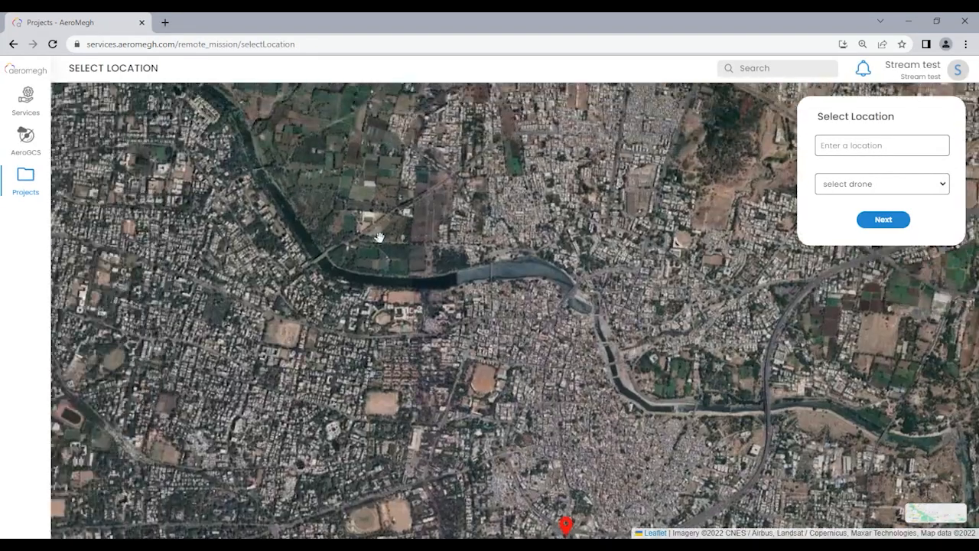
pyautogui.scroll(5, 378, 238)
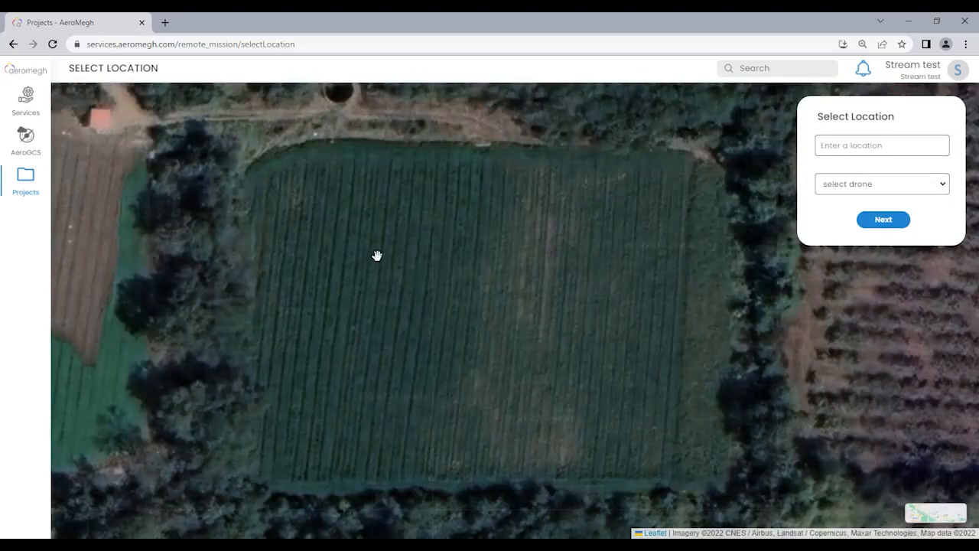
pyautogui.moveTo(377, 256); pyautogui.dragTo(459, 284)
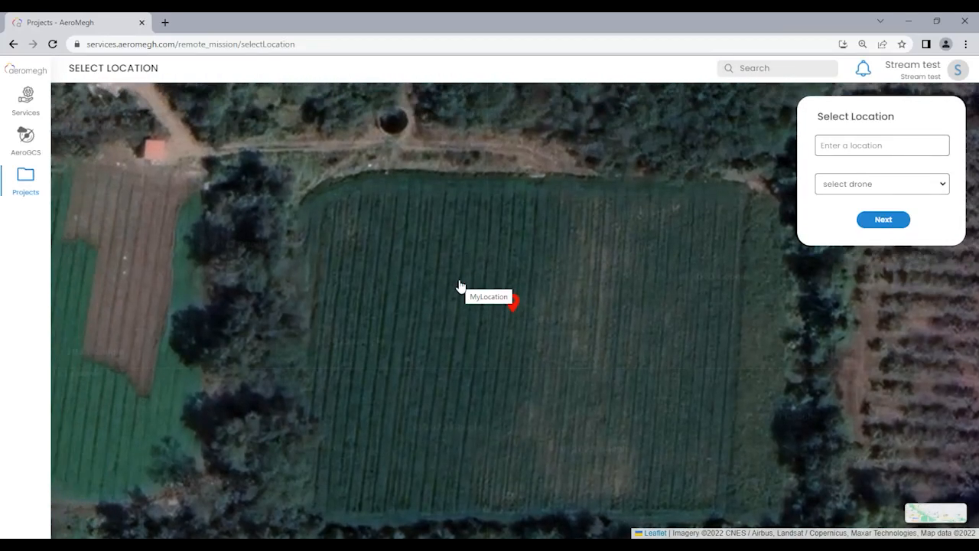
pyautogui.click(890, 224)
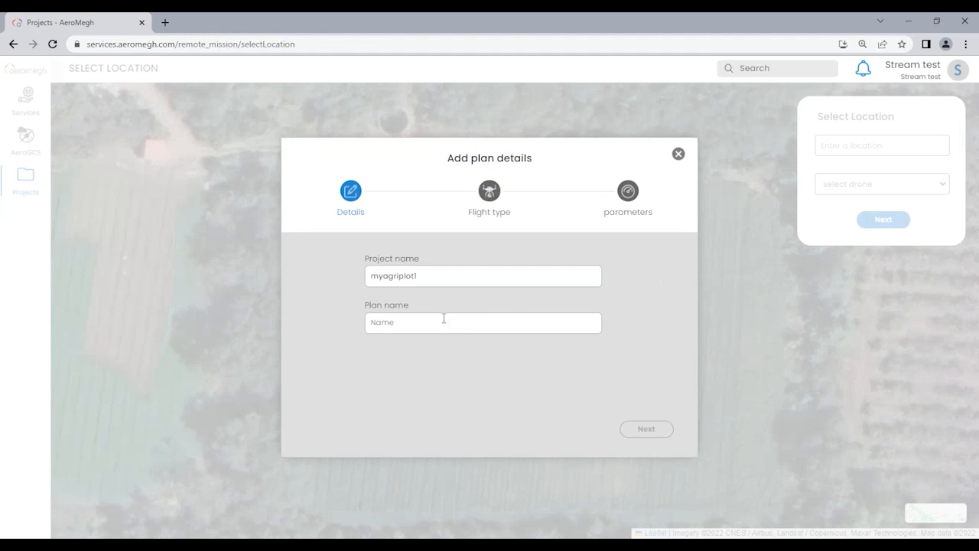
# - Complete the plan details with a plan name, the Spraying flight type, an altitude of 5 m and a speed of 2 m/s
pyautogui.write('fieldplot1')
pyautogui.click(656, 430)
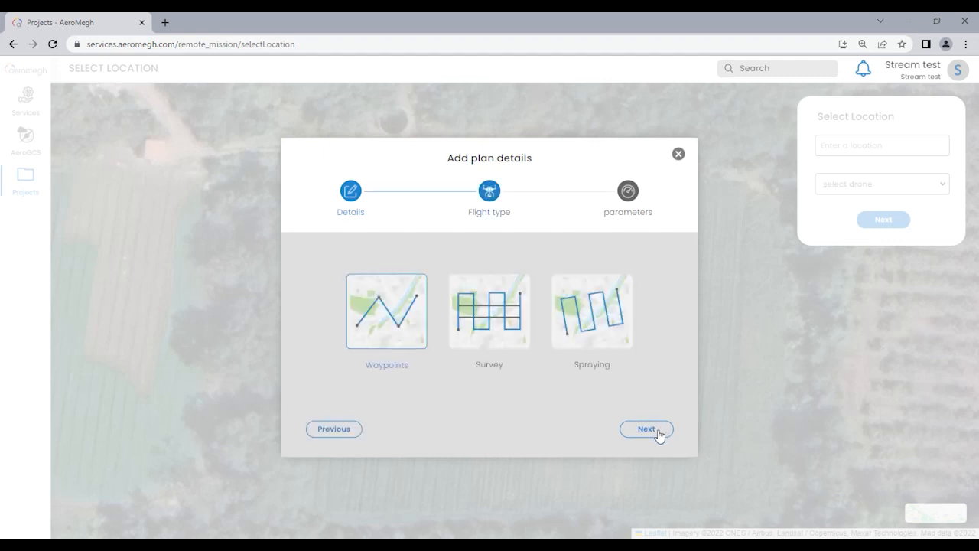
pyautogui.click(588, 342)
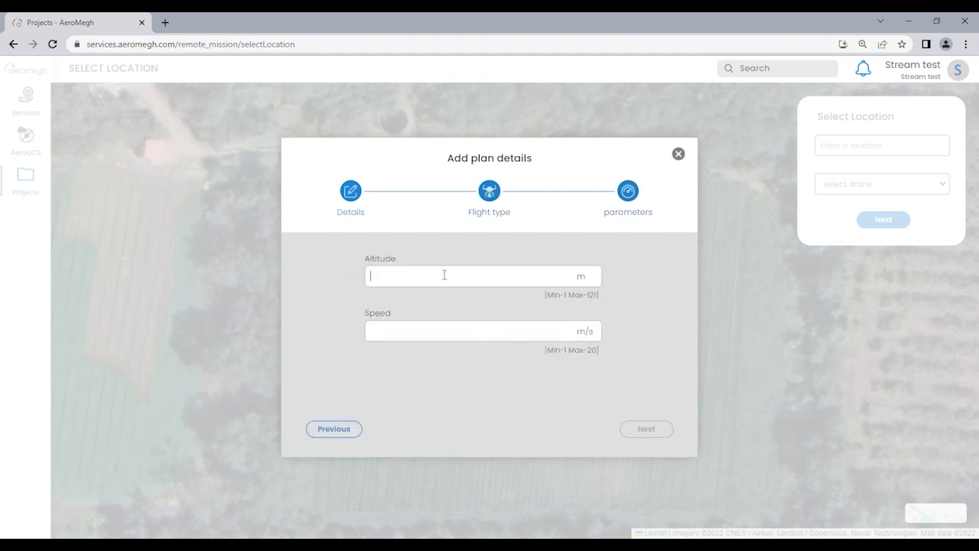
pyautogui.write('5')
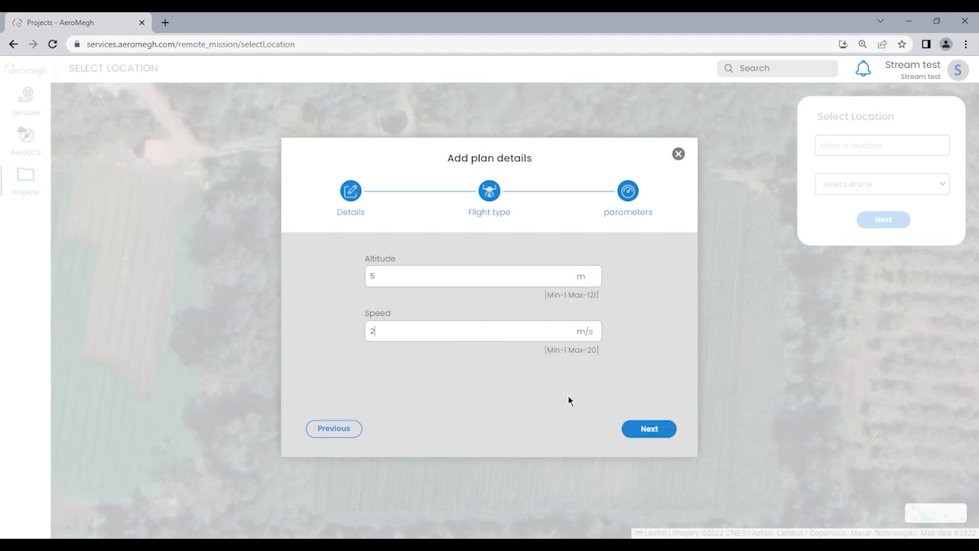
pyautogui.click(651, 428)
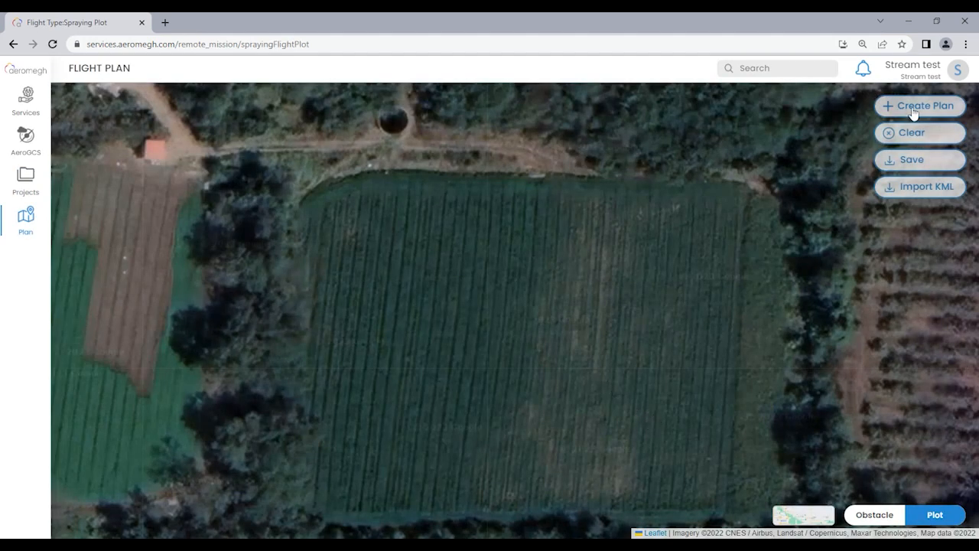
# - Draw a four-cornered plot boundary along the edges of the green field and close it
pyautogui.click(323, 198)
pyautogui.click(732, 191)
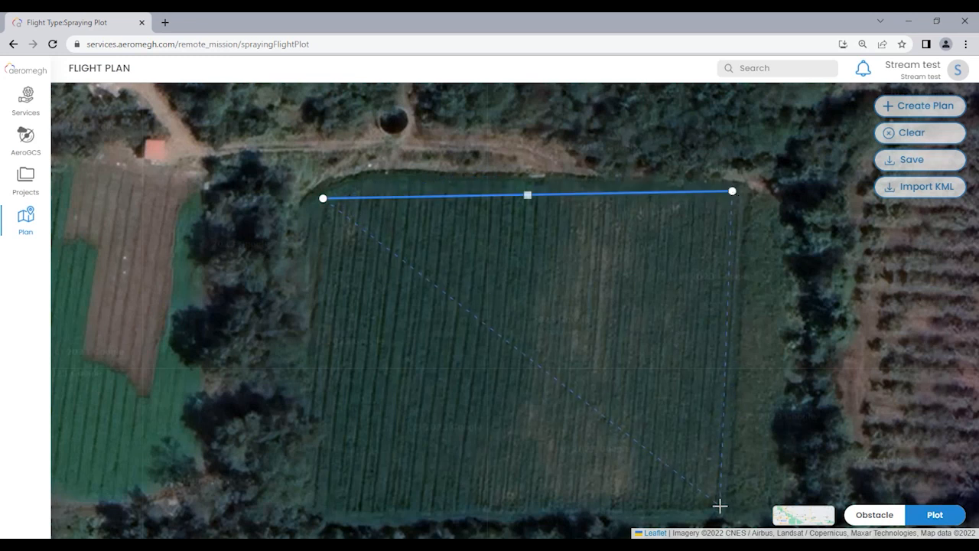
pyautogui.click(720, 506)
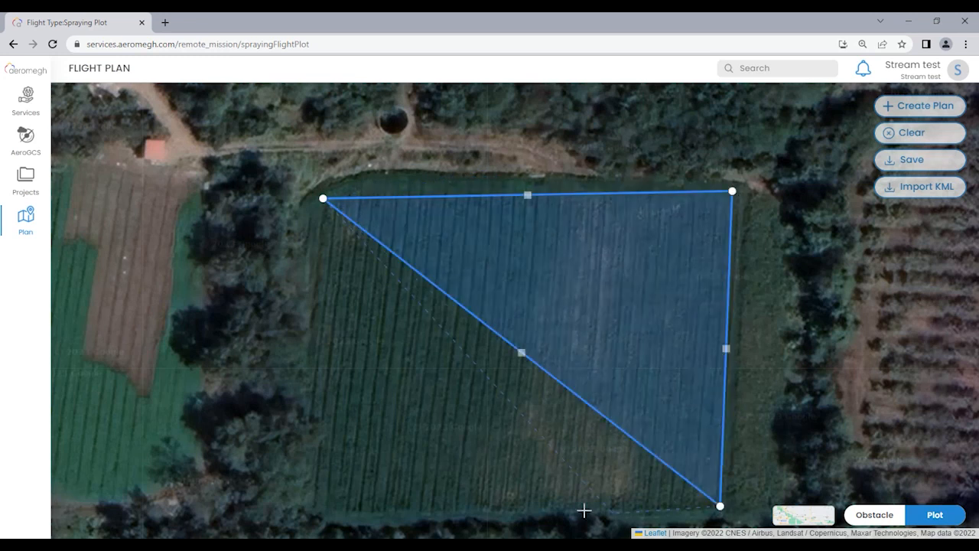
pyautogui.click(313, 501)
pyautogui.click(314, 502)
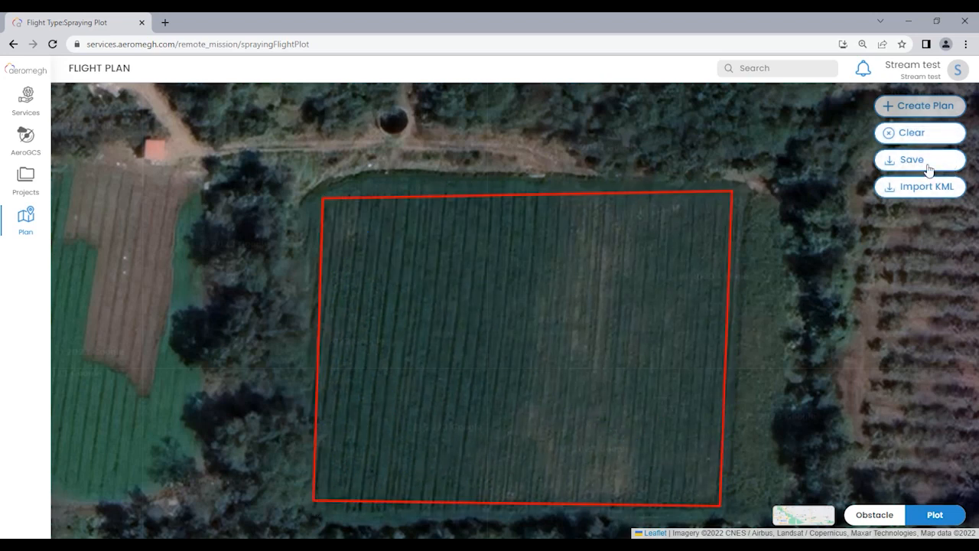
# - Save the drawn field boundary as plot1 in the myagriplot1 project
pyautogui.click(927, 163)
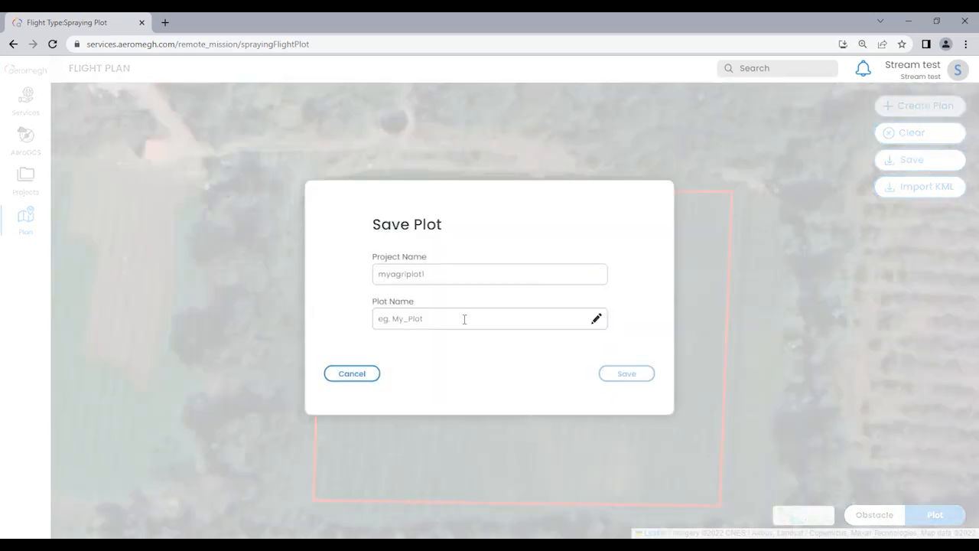
pyautogui.write('plot1')
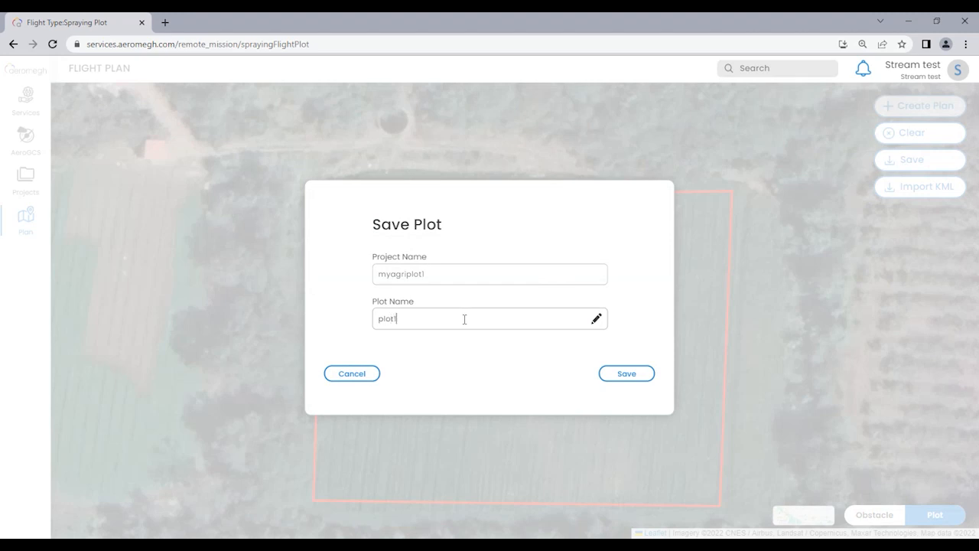
pyautogui.click(615, 375)
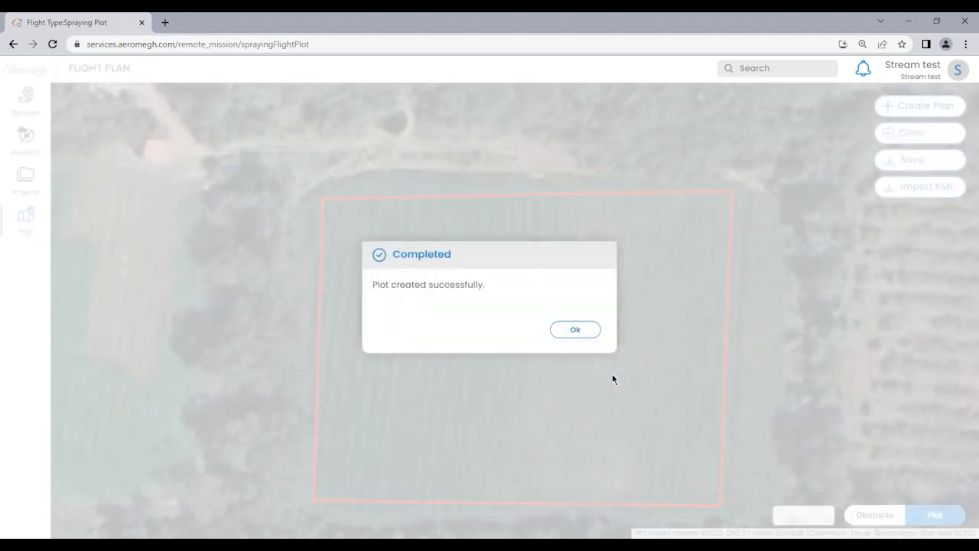
pyautogui.click(578, 340)
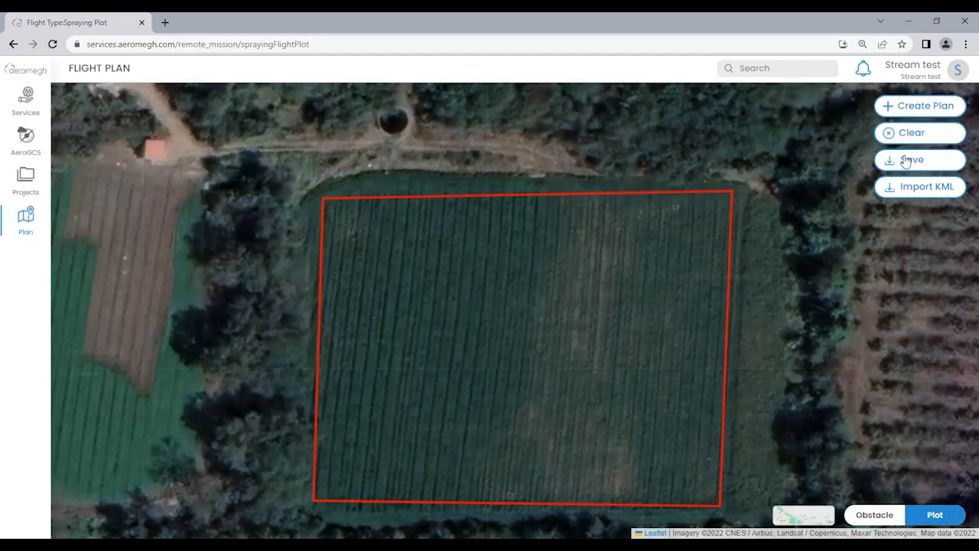
# - Create the fieldplot1 plan from the plot and save it with a 20% spray rate, 6 m spacing and a 3 m fence boundary
pyautogui.click(904, 115)
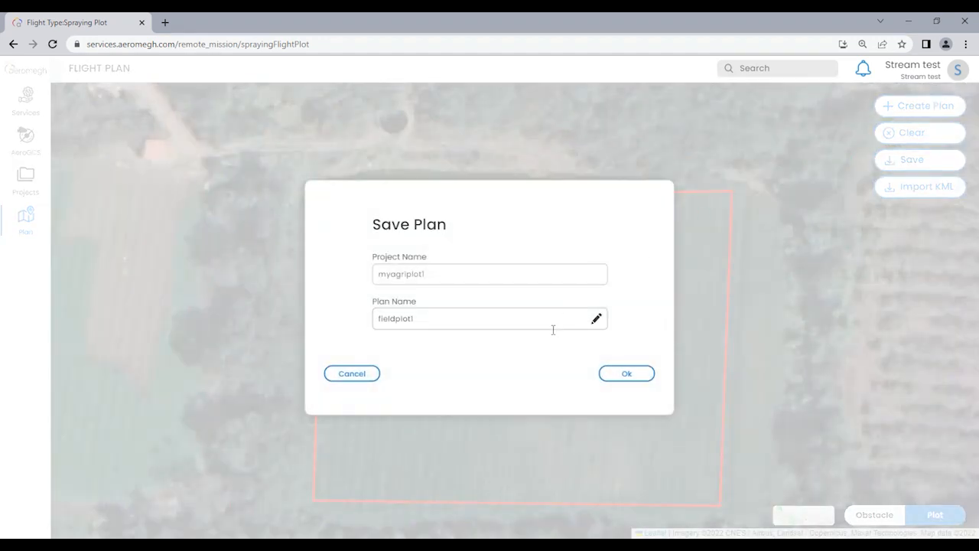
pyautogui.click(626, 373)
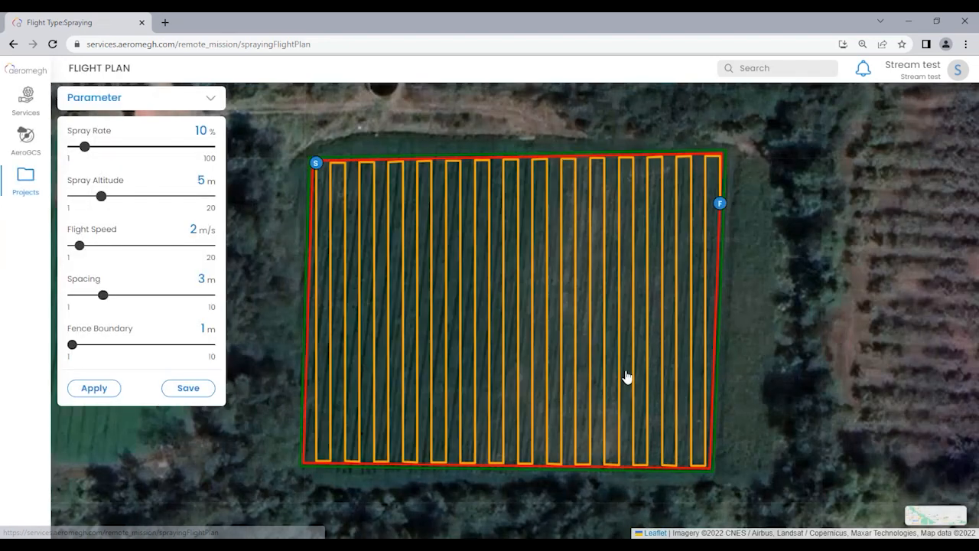
pyautogui.moveTo(85, 147); pyautogui.dragTo(99, 151)
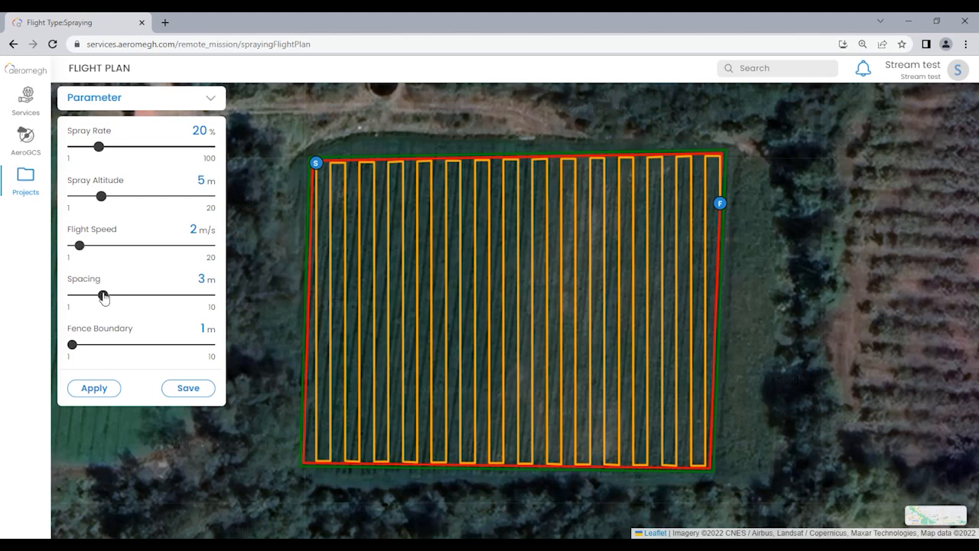
pyautogui.moveTo(104, 298); pyautogui.dragTo(146, 303)
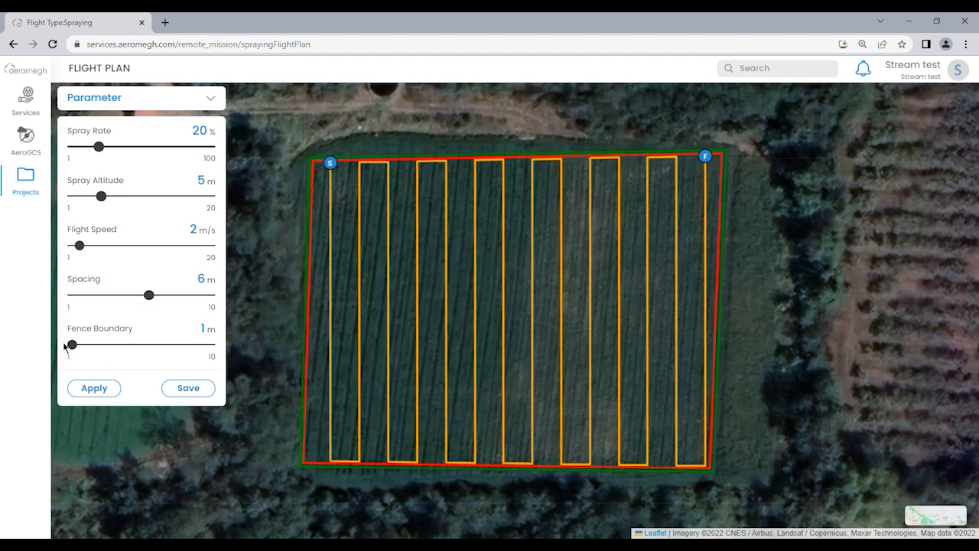
pyautogui.moveTo(72, 345); pyautogui.dragTo(102, 350)
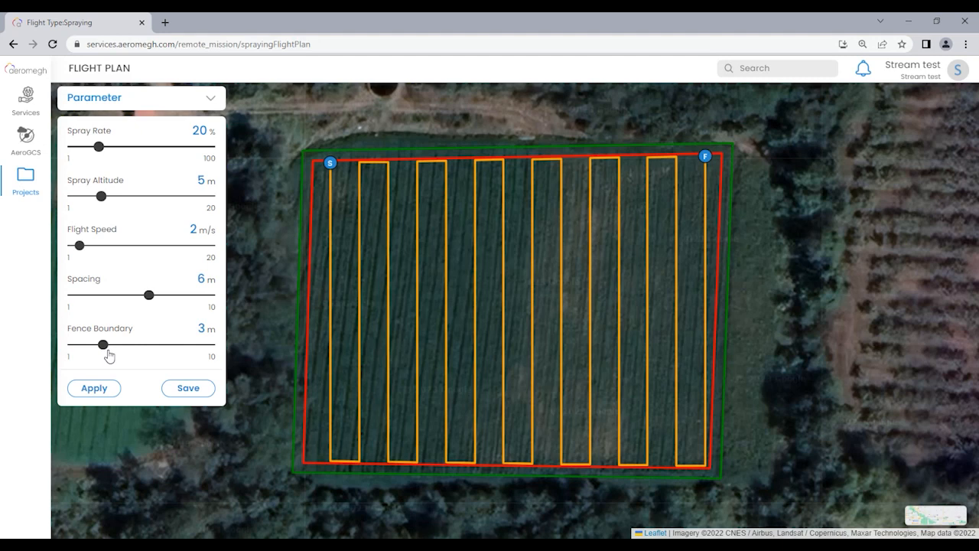
pyautogui.click(188, 389)
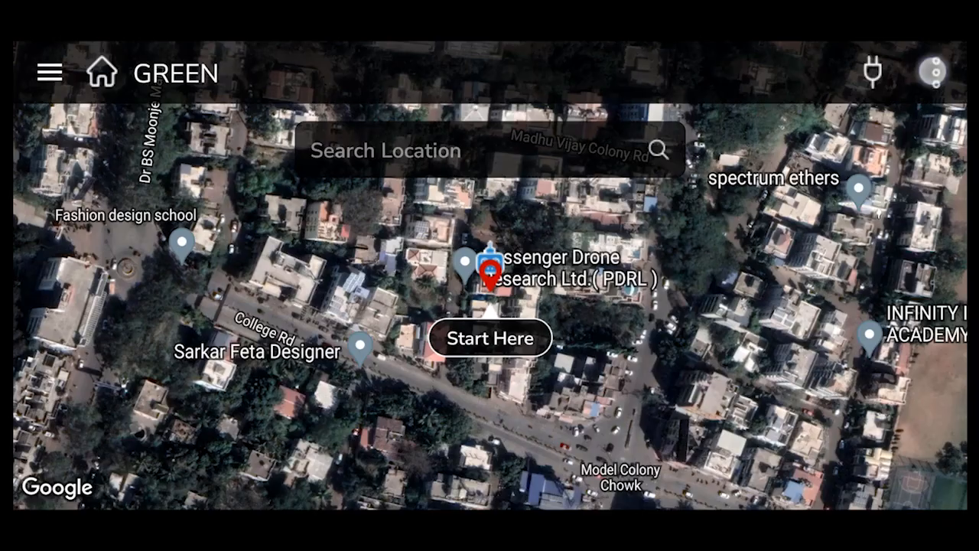
# - Switch to the AeroGCS GREEN app, accept the flight prechecks and start the myagriplot1 spraying flight
pyautogui.click(937, 73)
pyautogui.click(801, 138)
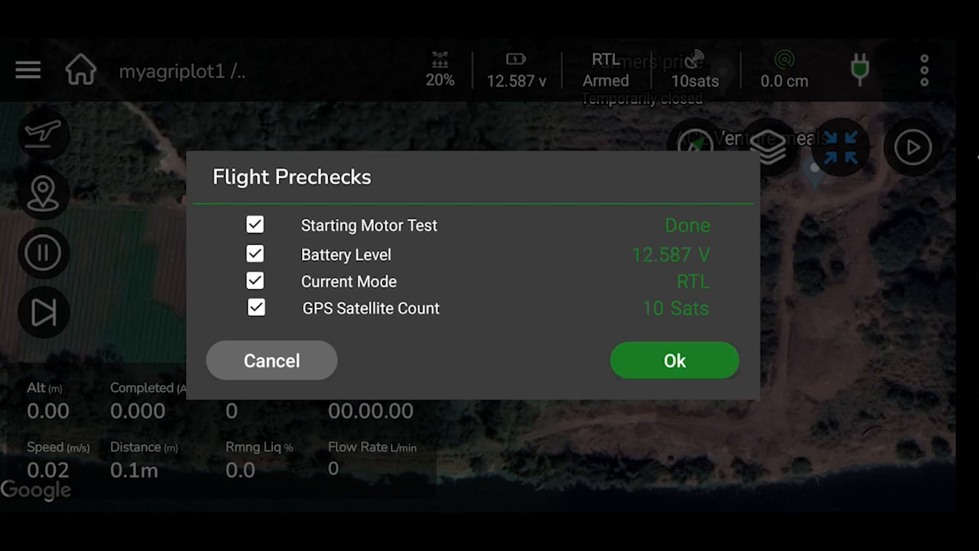
pyautogui.click(675, 361)
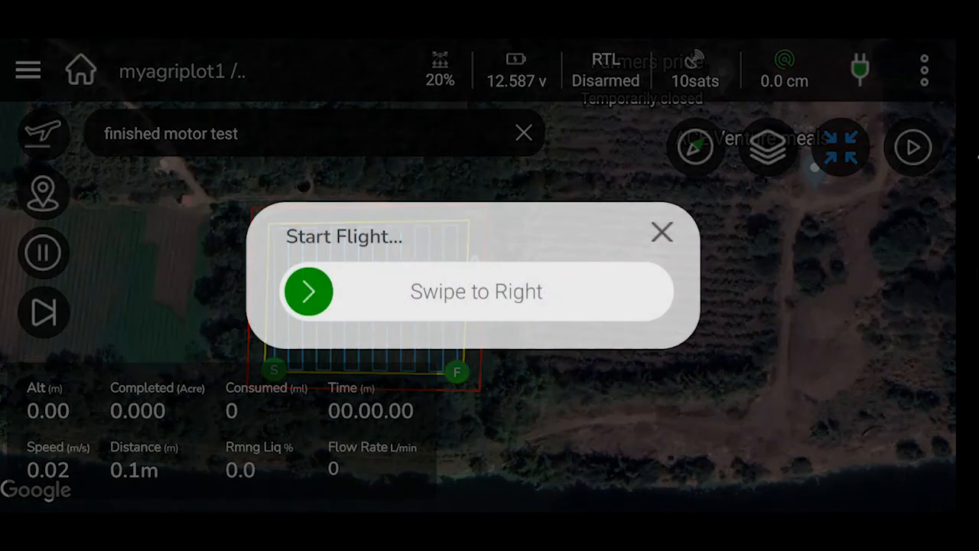
pyautogui.moveTo(308, 292); pyautogui.dragTo(735, 301)
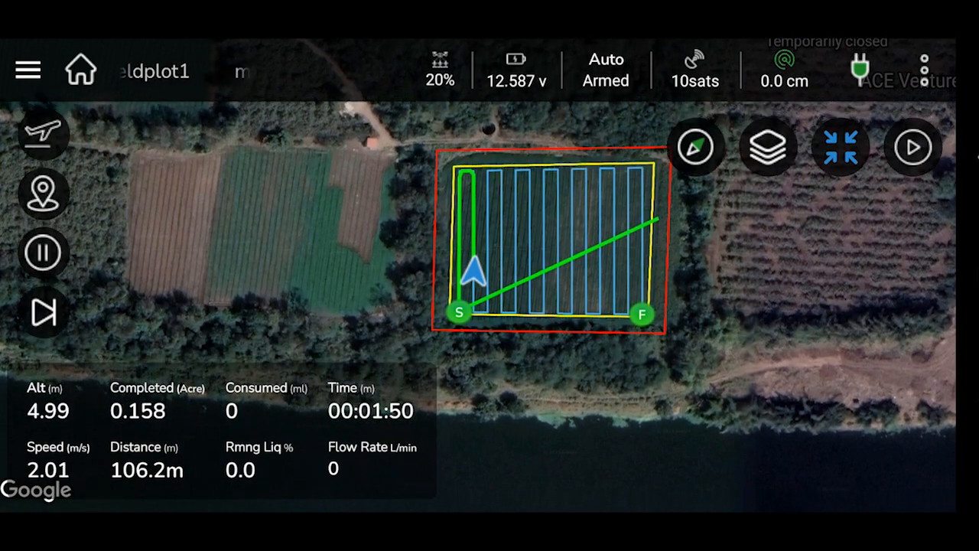
pyautogui.moveTo(779, 287); pyautogui.dragTo(763, 332)
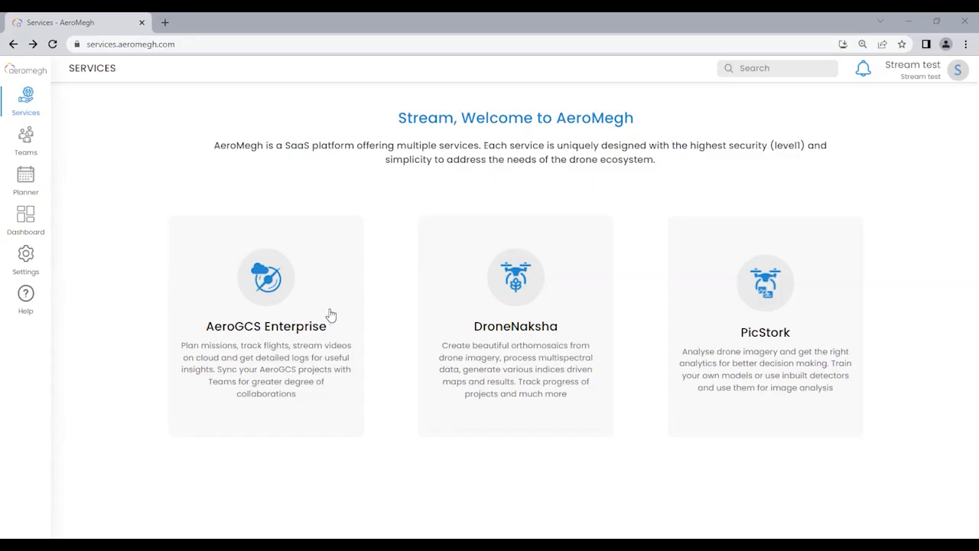
# - Switch to the AeroGCS Enterprise dashboard and open the flight details of the 16 Jun 2023 11:22 AM fieldplot1 flight from the flight logs
pyautogui.click(329, 308)
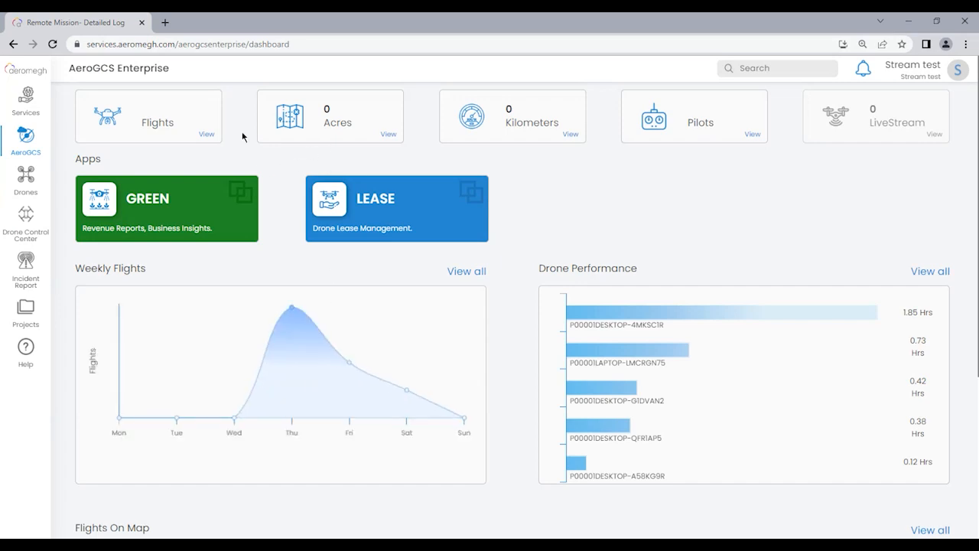
pyautogui.click(210, 136)
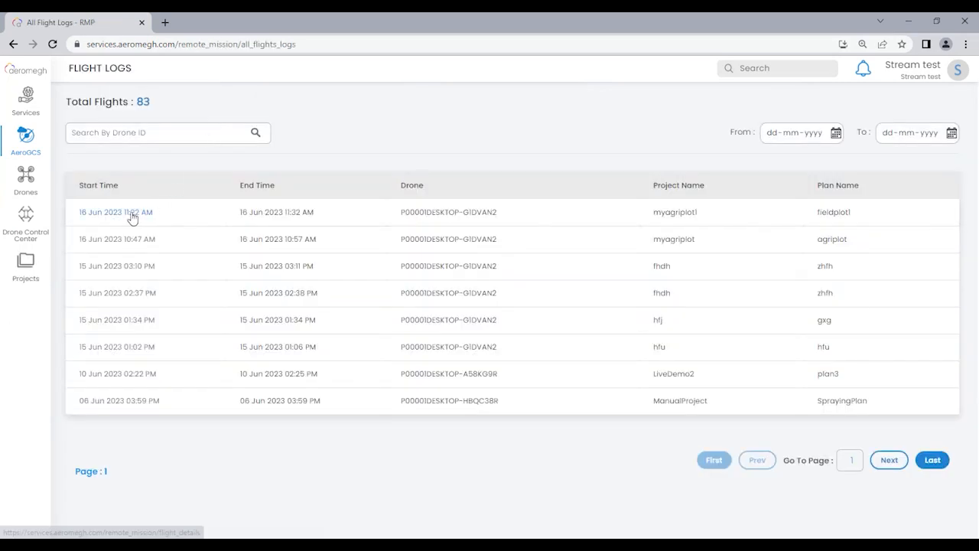
pyautogui.click(100, 214)
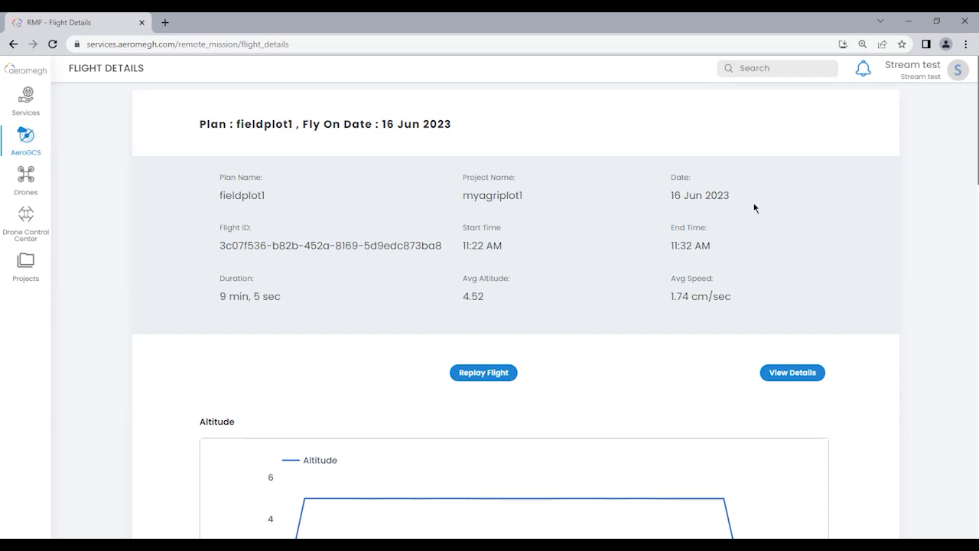
# - Replay the fieldplot1 flight on the map and return to its flight details
pyautogui.scroll(-3, 339, 278)
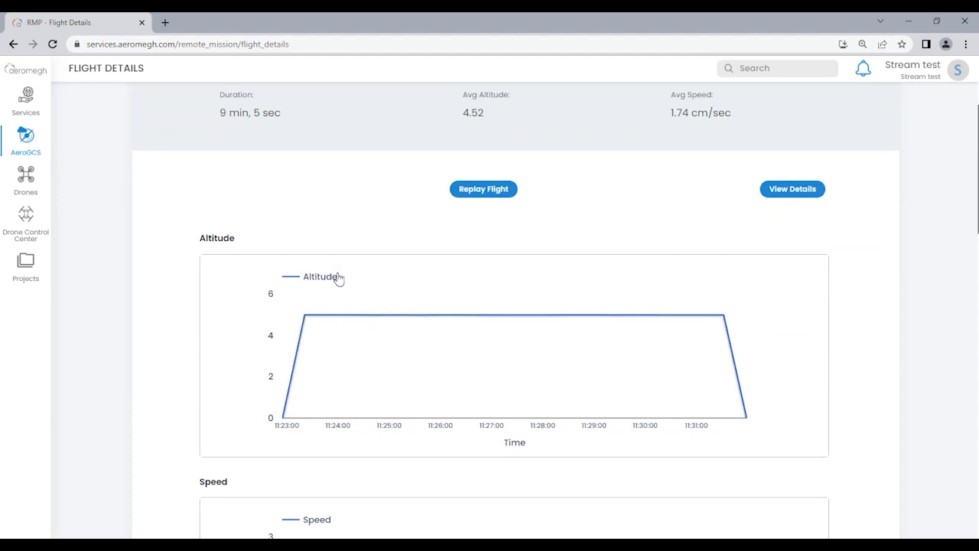
pyautogui.click(484, 191)
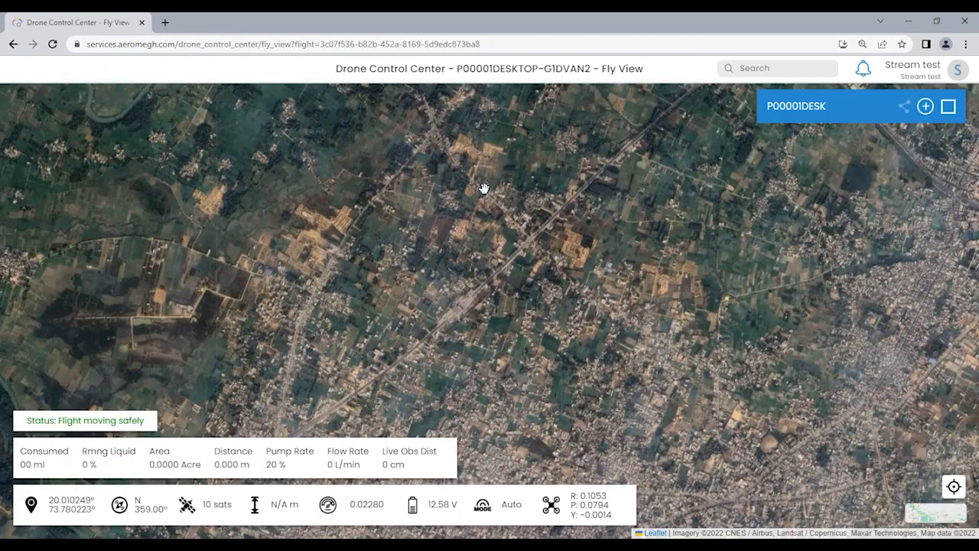
pyautogui.scroll(-1, 483, 192)
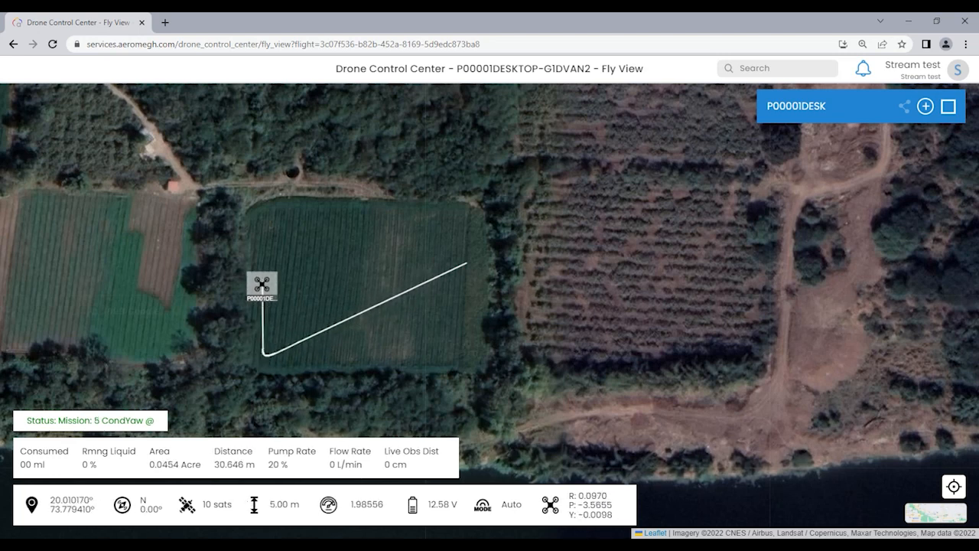
pyautogui.click(13, 46)
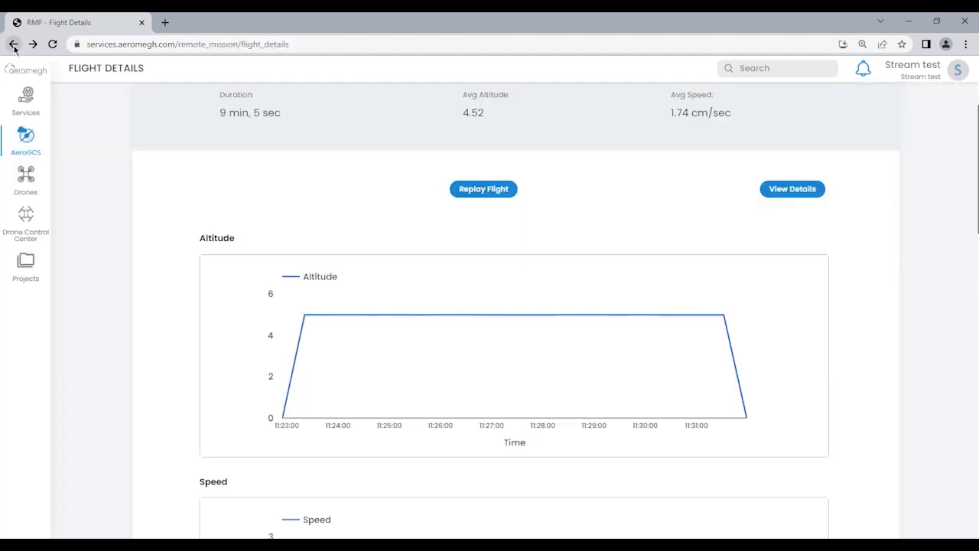
# - Review the flight's detailed charts and telemetry table, download the data, and return to the flight details
pyautogui.click(817, 193)
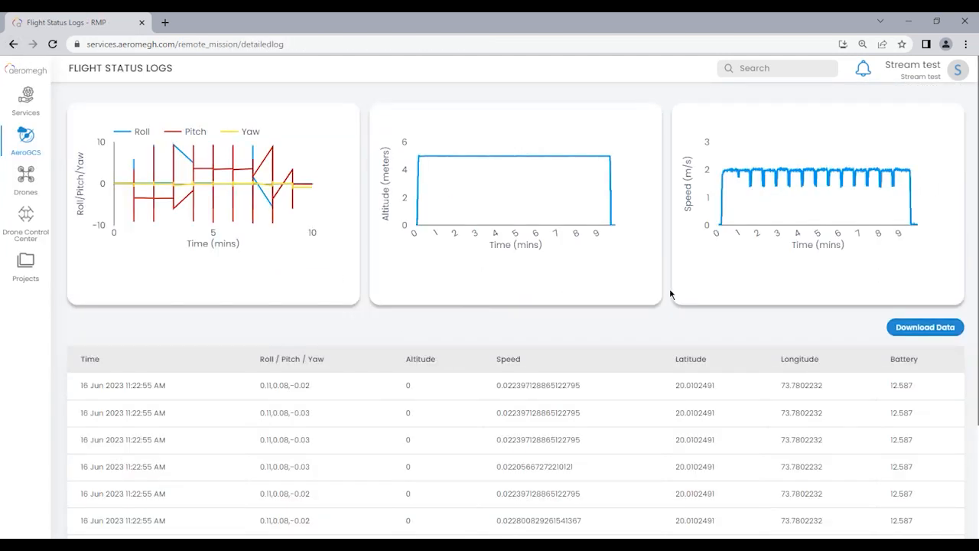
pyautogui.scroll(-2, 372, 356)
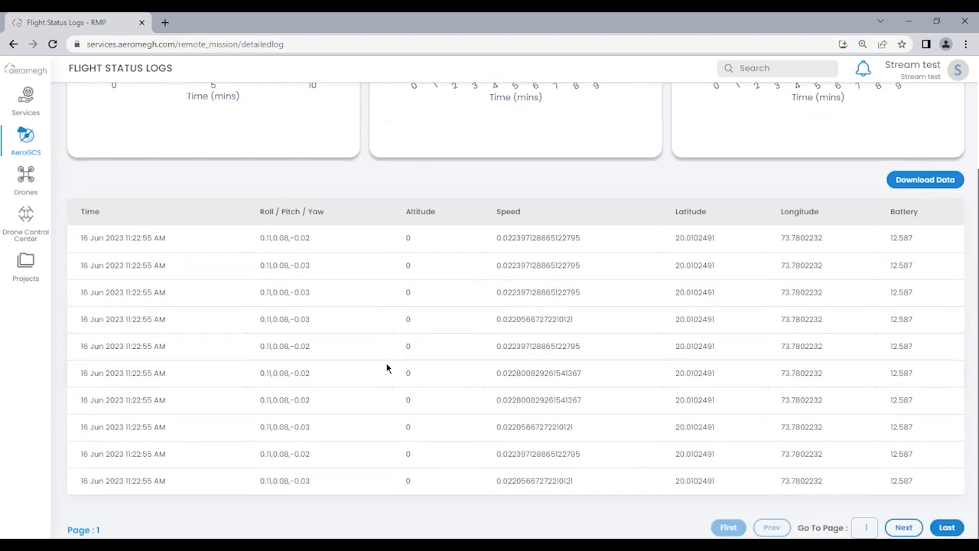
pyautogui.scroll(2, 880, 294)
pyautogui.click(911, 329)
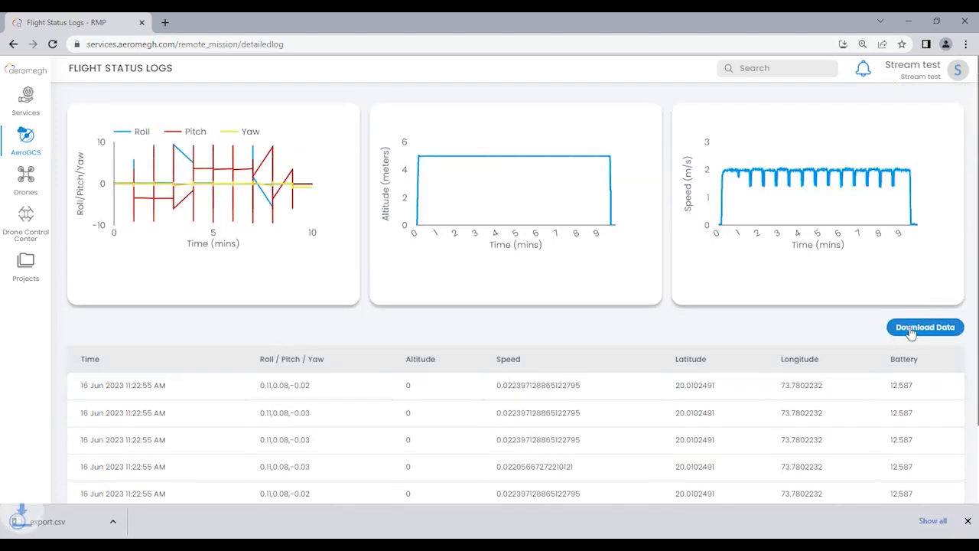
pyautogui.click(13, 44)
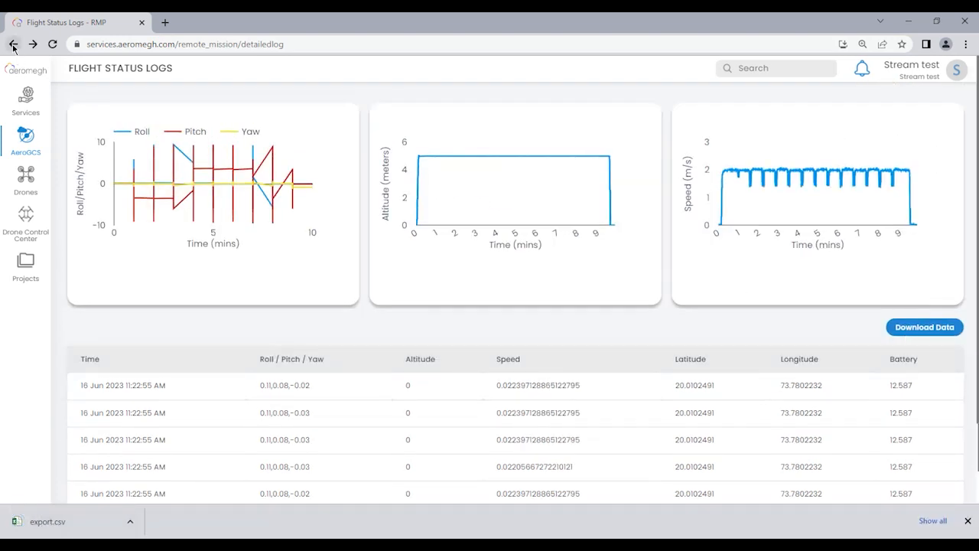
# - Examine the flight's altitude, speed and battery charts, its route, the video section and the event list
pyautogui.scroll(-4, 276, 304)
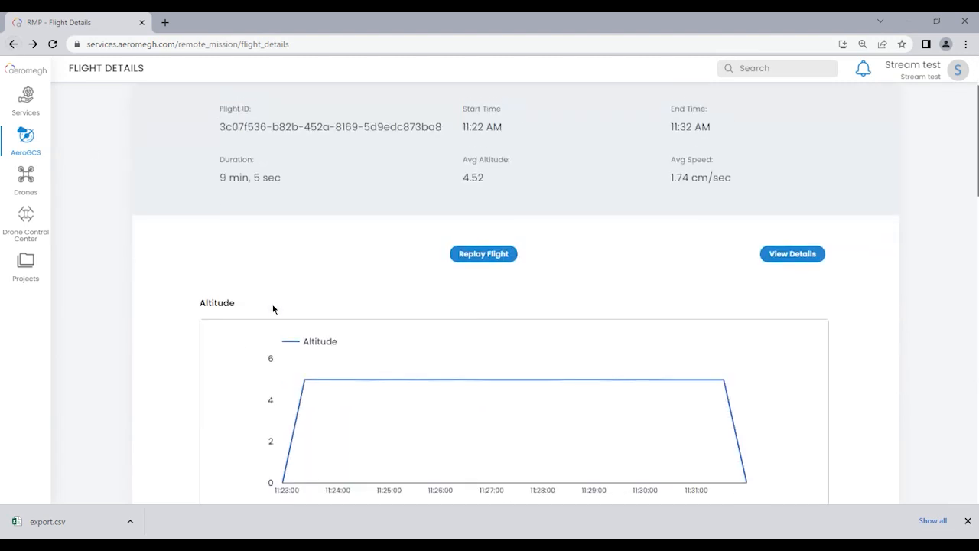
pyautogui.scroll(1, 280, 304)
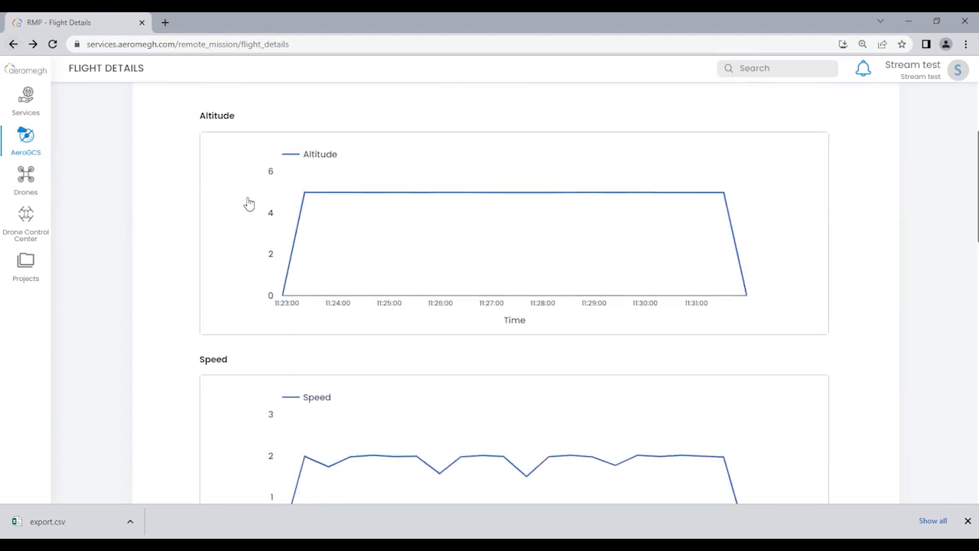
pyautogui.scroll(-3, 179, 381)
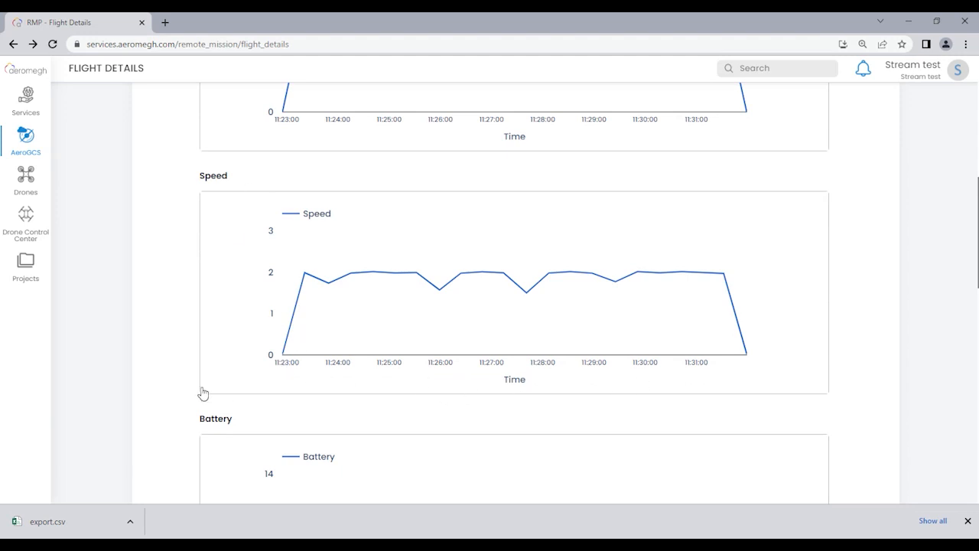
pyautogui.scroll(-3, 203, 392)
pyautogui.scroll(-2, 408, 320)
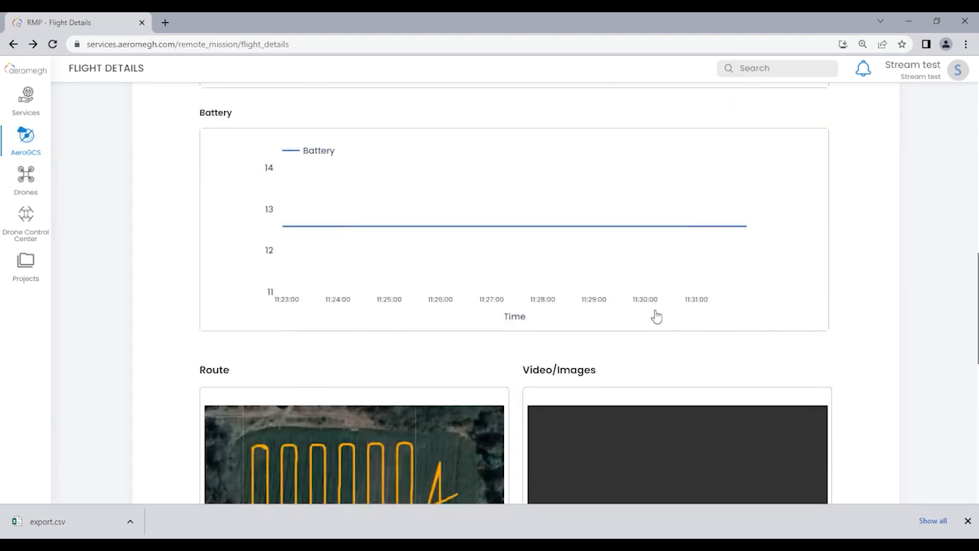
pyautogui.scroll(-4, 164, 350)
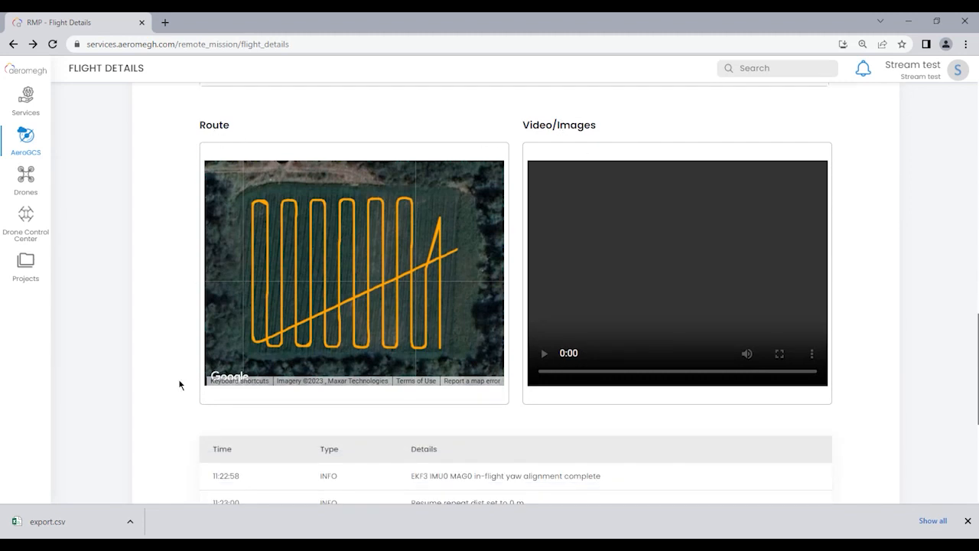
pyautogui.scroll(-5, 179, 384)
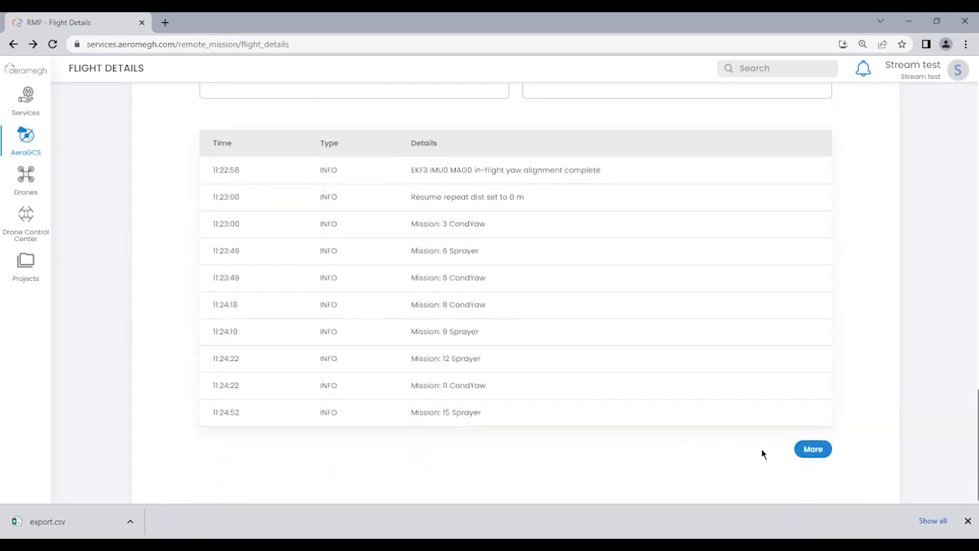
# - Open the full flight status logs, read through the pages up to the last one, and return to the flight details
pyautogui.click(814, 450)
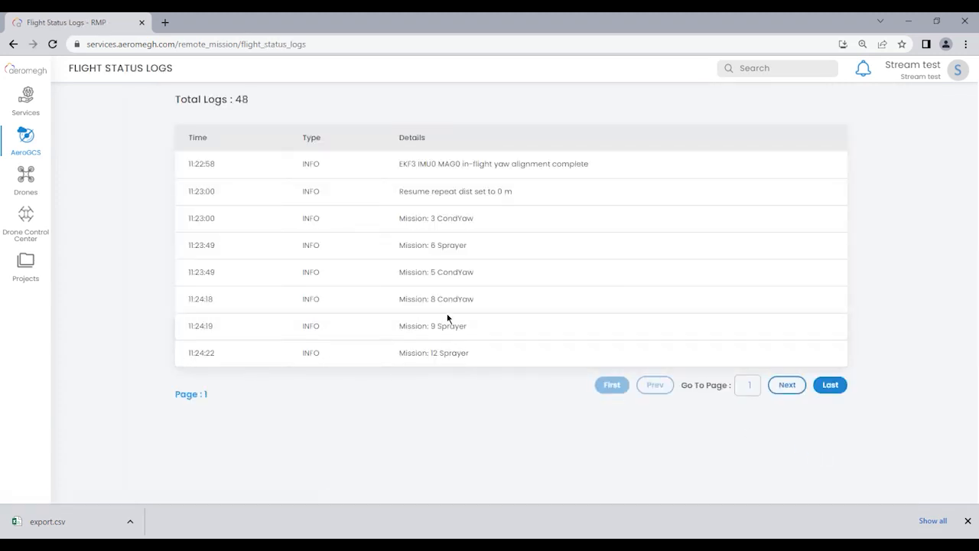
pyautogui.click(787, 386)
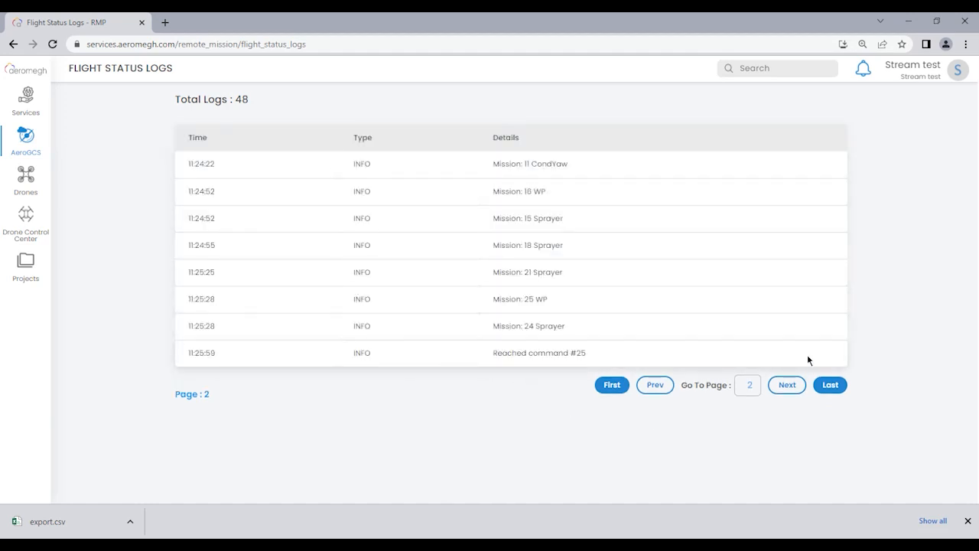
pyautogui.click(786, 385)
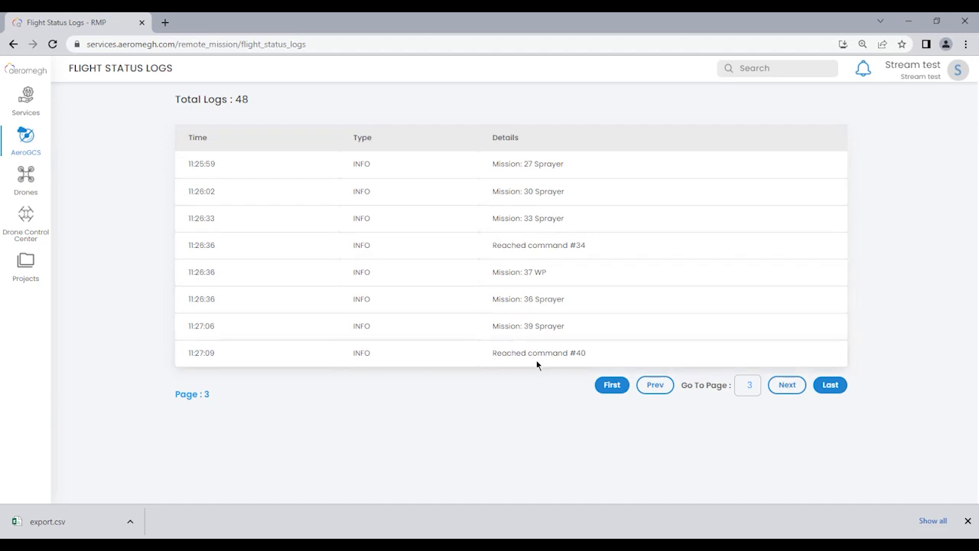
pyautogui.click(826, 388)
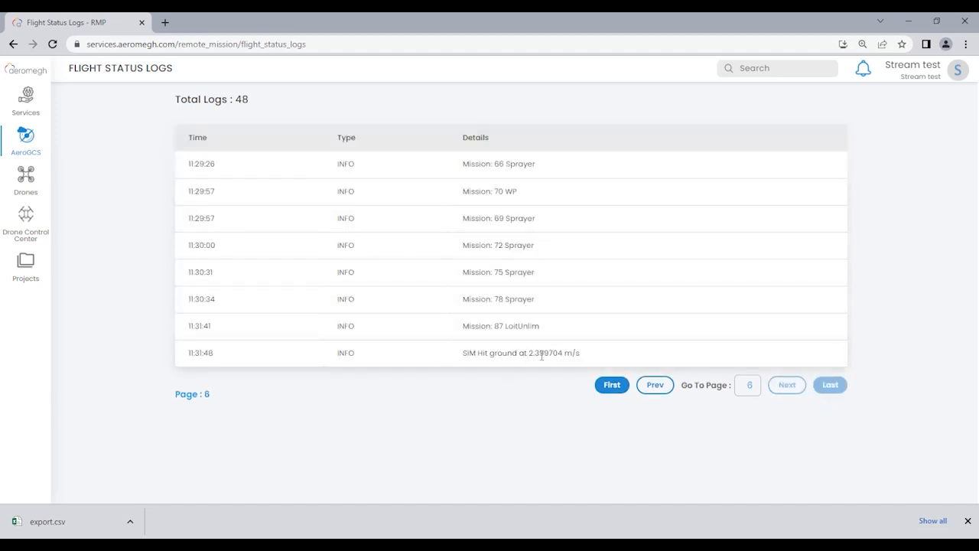
pyautogui.click(13, 44)
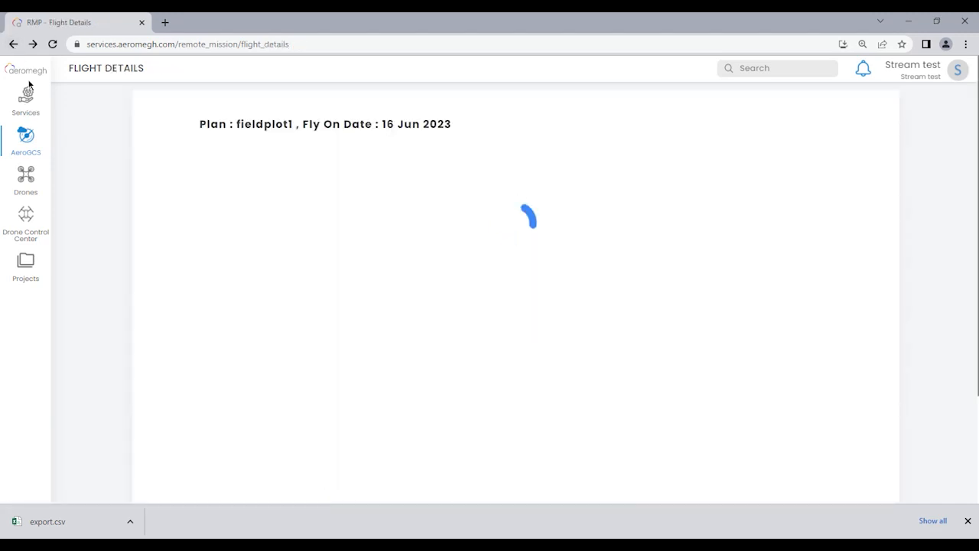